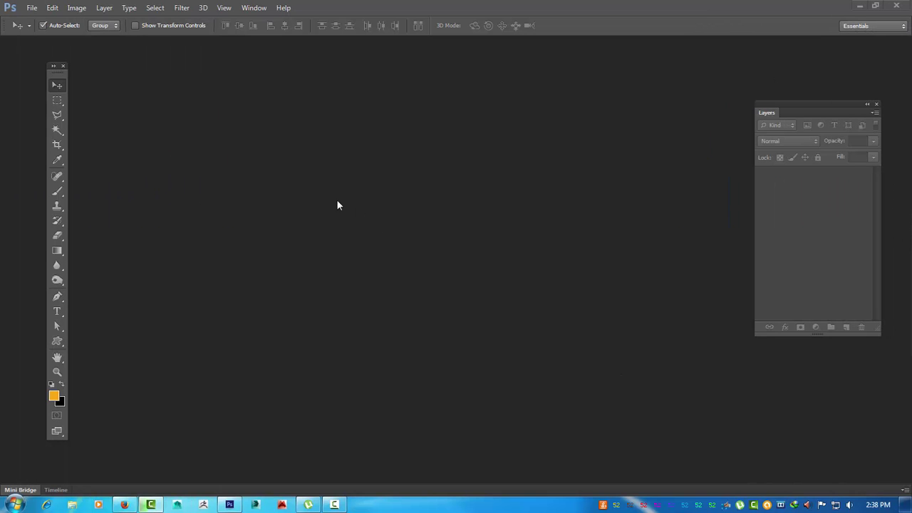
Step: Create a new white 10 × 8 inch, 300 ppi document using the Landscape 8 x 10 size
left_click(32, 7)
left_click(36, 20)
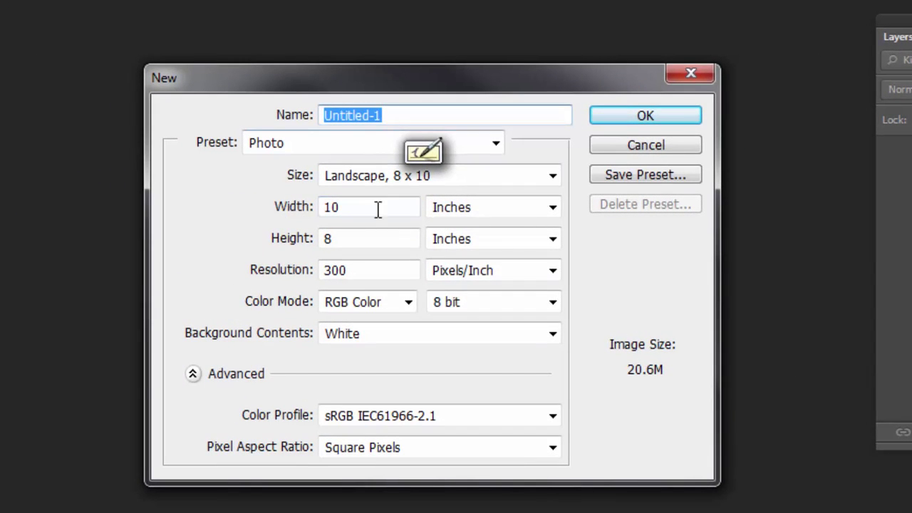
left_click_drag(411, 91, 283, 91)
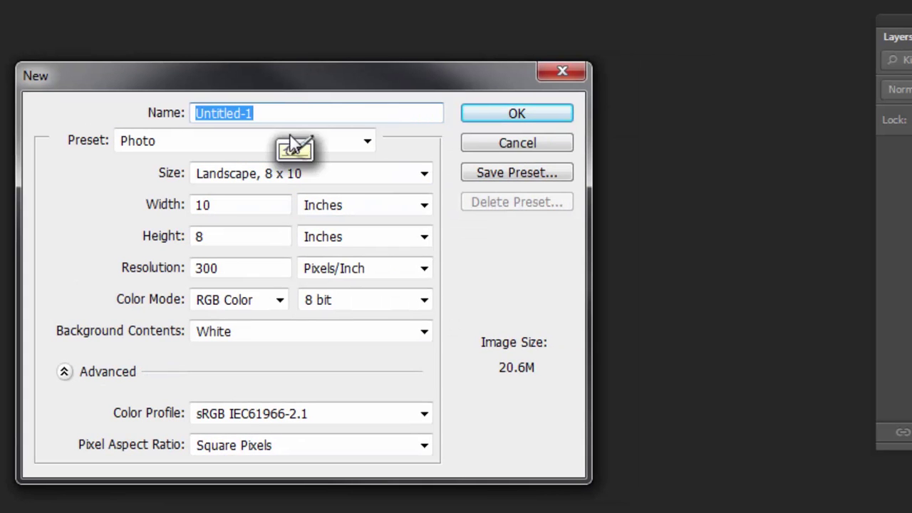
left_click(320, 187)
left_click(289, 244)
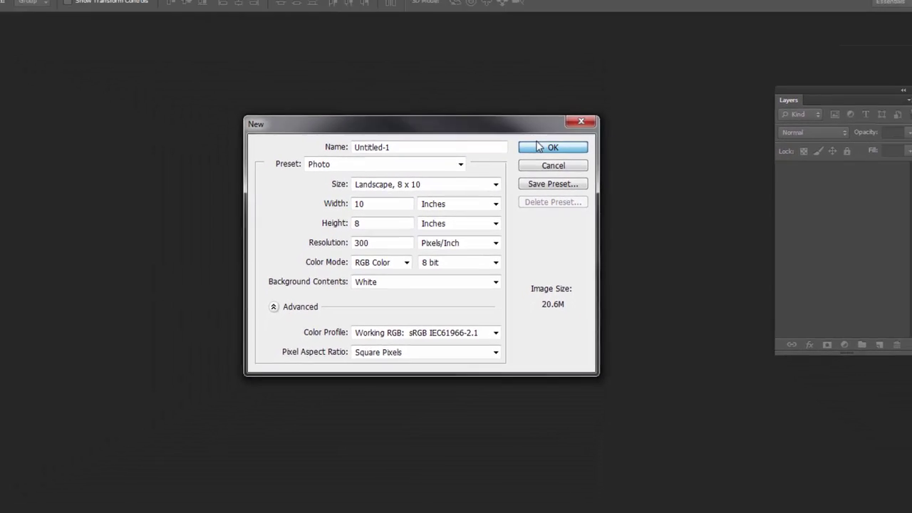
left_click(510, 126)
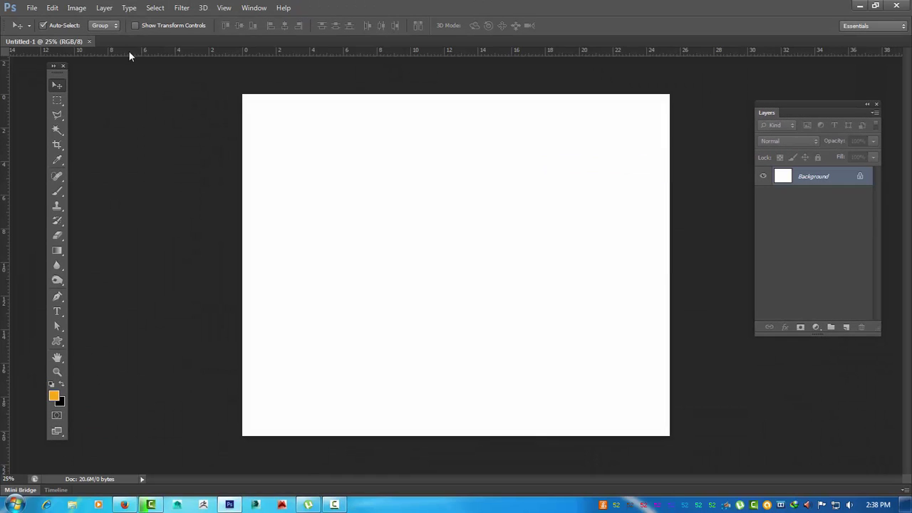
Step: Float Untitled-1 in its own window and fit it on screen
left_click_drag(71, 44, 273, 68)
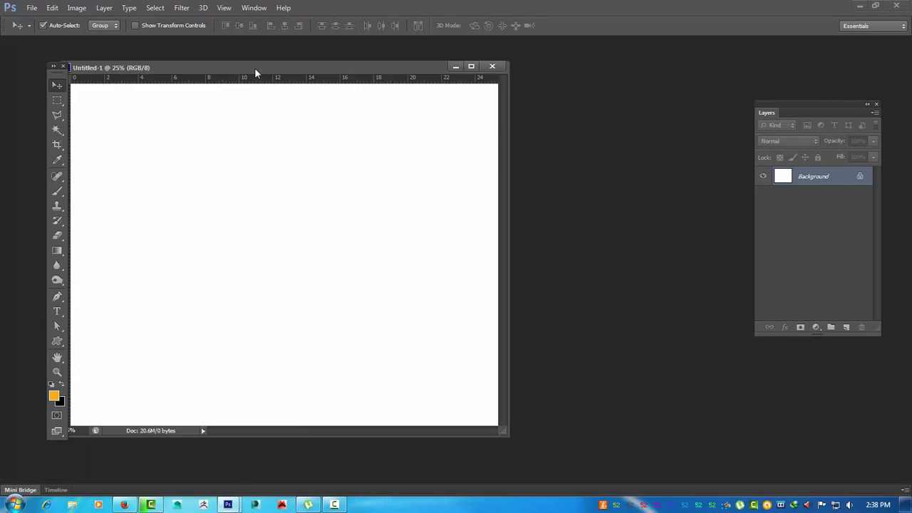
key("ctrl+0")
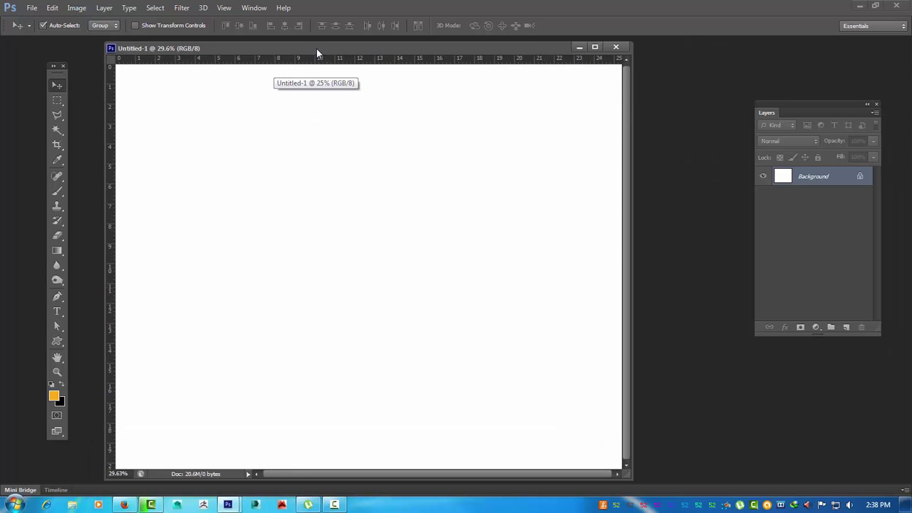
left_click_drag(316, 49, 345, 48)
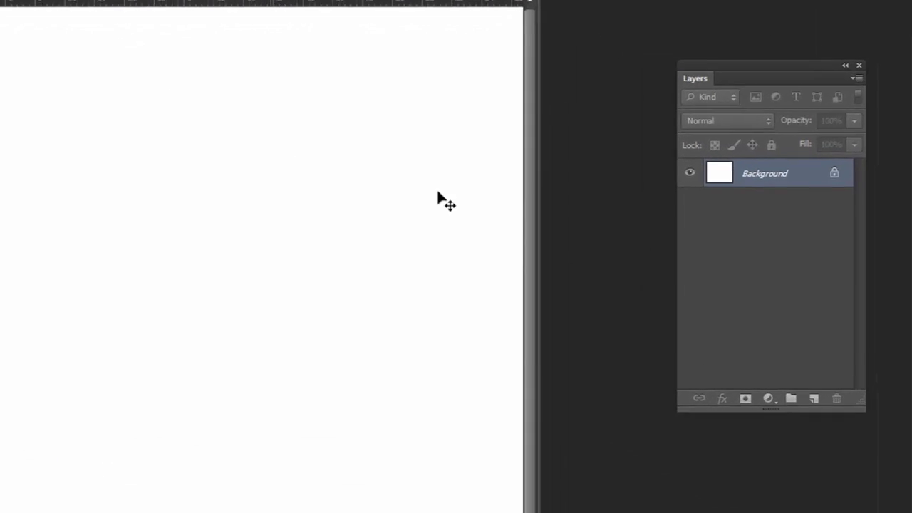
Step: Add Layer 1 and fill it entirely with a golden-brown foreground colour
left_click(847, 327)
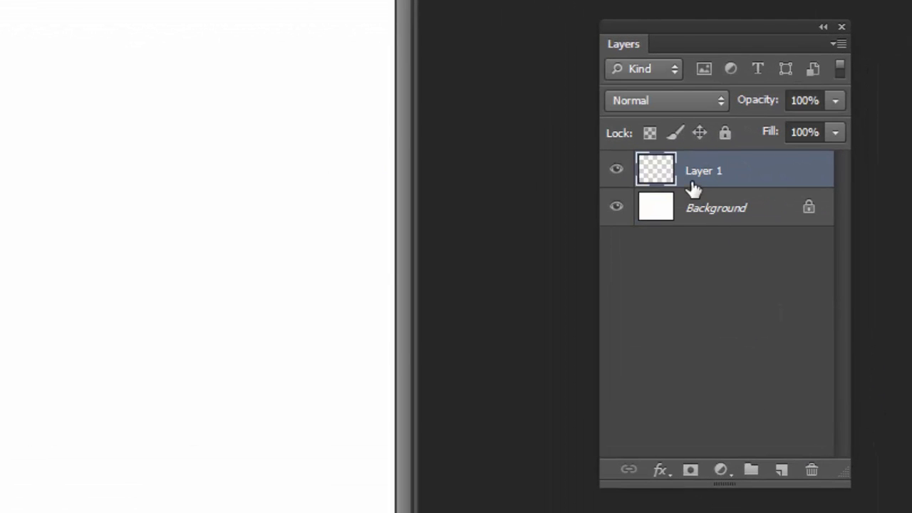
left_click_drag(700, 28, 542, 39)
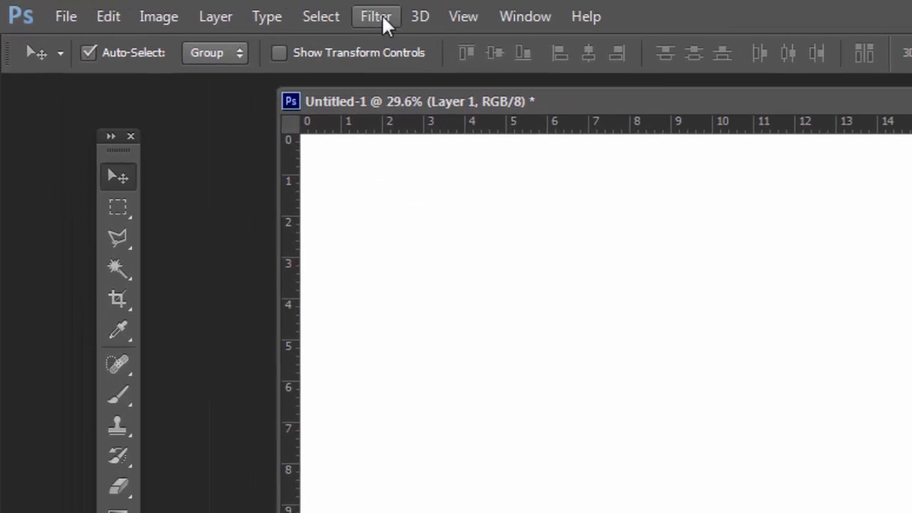
left_click(183, 8)
mouse_move(393, 299)
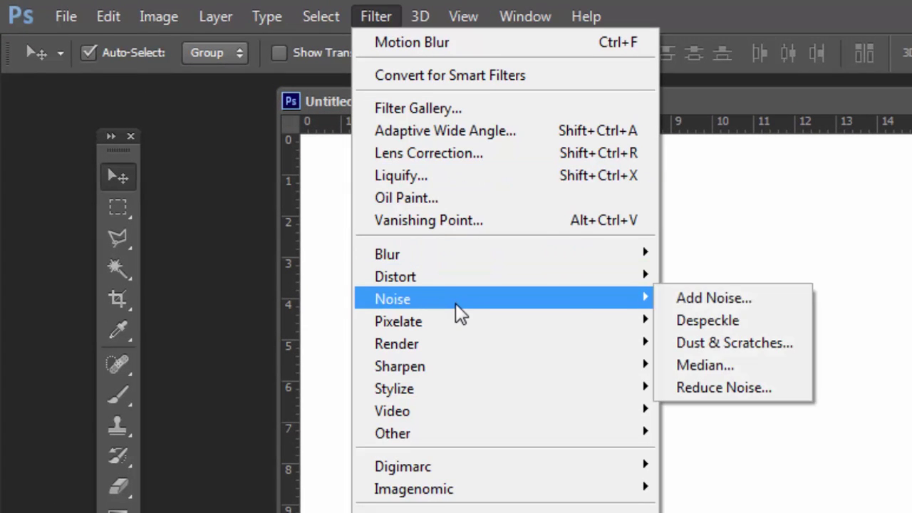
left_click(695, 295)
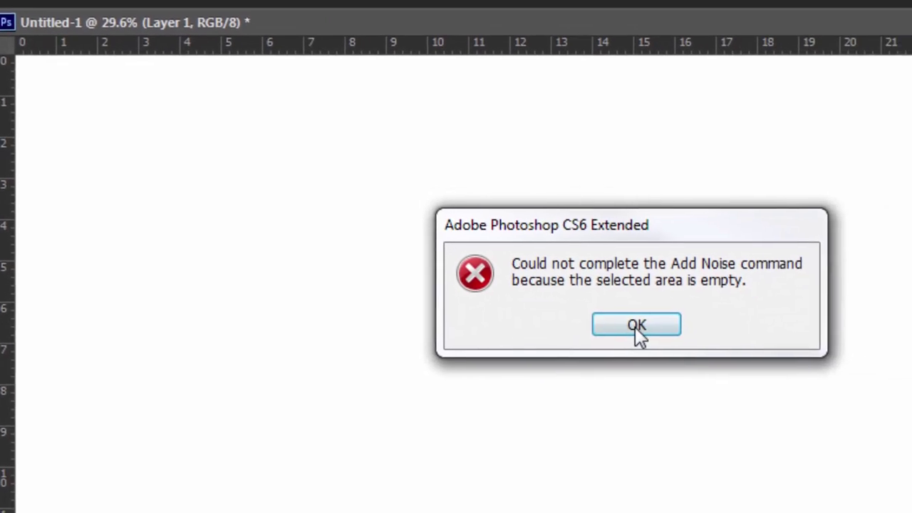
left_click(531, 299)
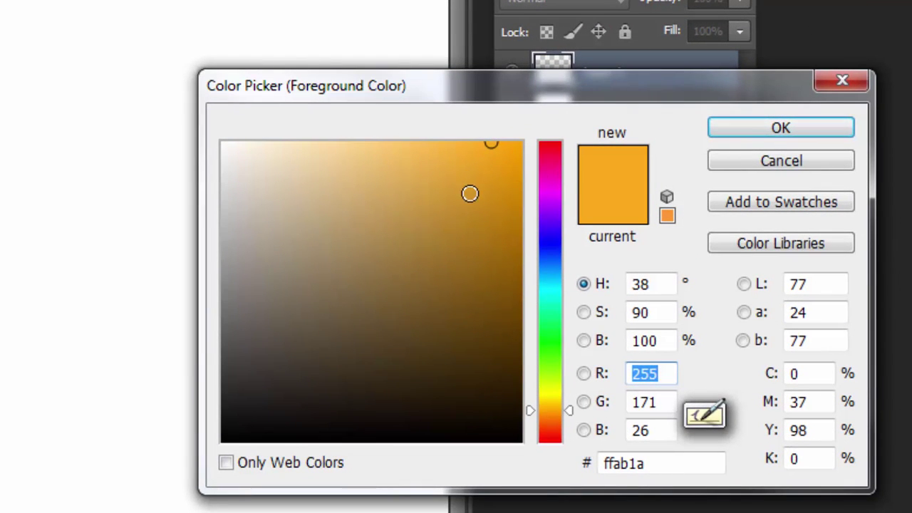
mouse_move(454, 242)
left_mouse_down()
mouse_move(458, 203)
mouse_move(449, 197)
left_mouse_up()
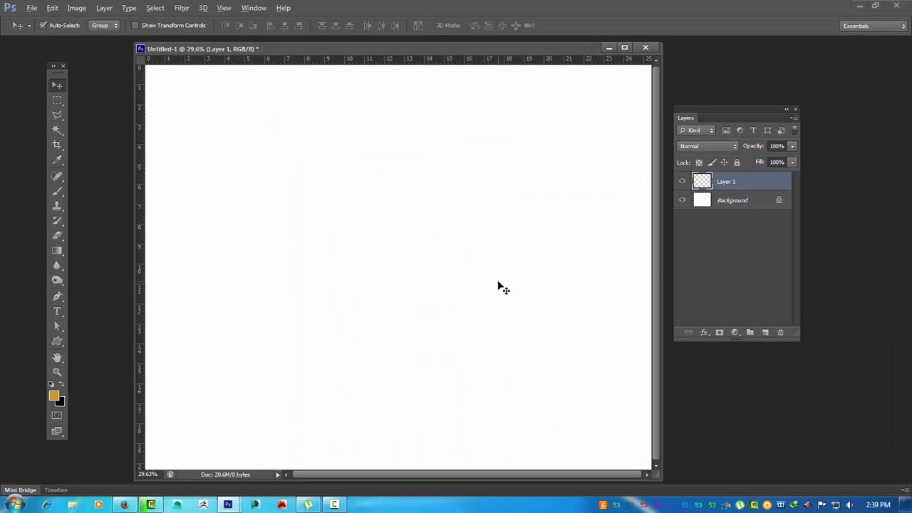
key("alt+BackSpace")
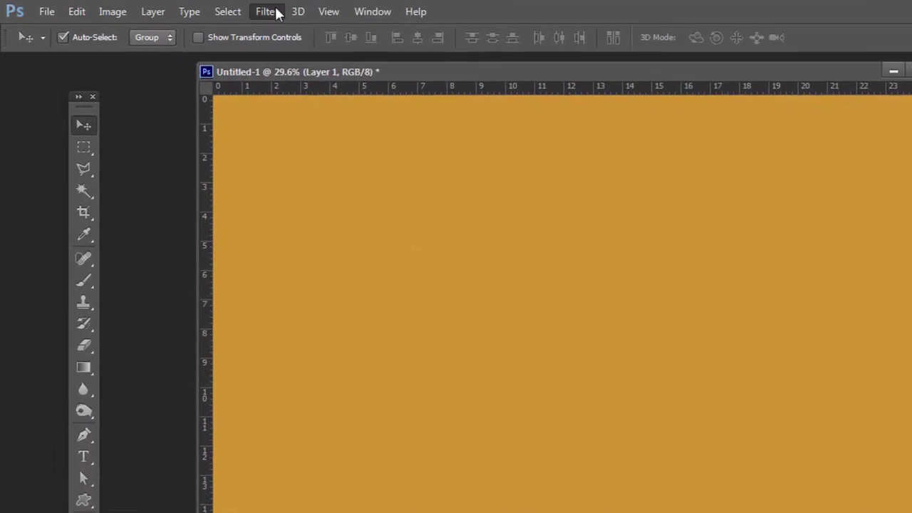
Step: Apply uniform, monochromatic Add Noise at 207.11% to Layer 1 and zoom to inspect it
left_click(181, 8)
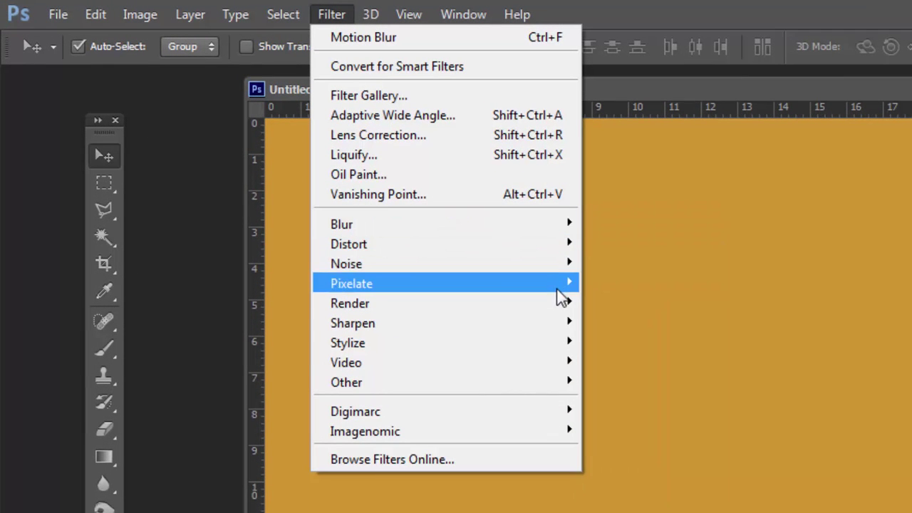
mouse_move(346, 264)
left_click(663, 261)
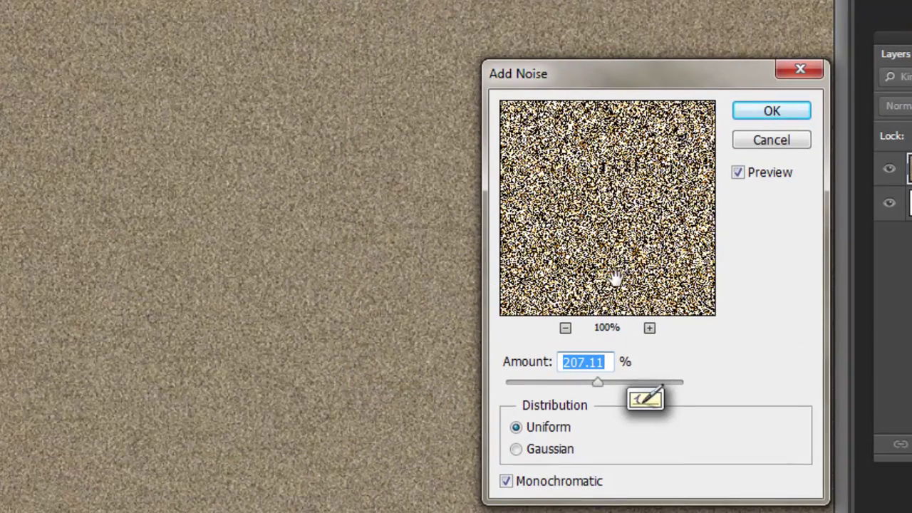
left_click(541, 453)
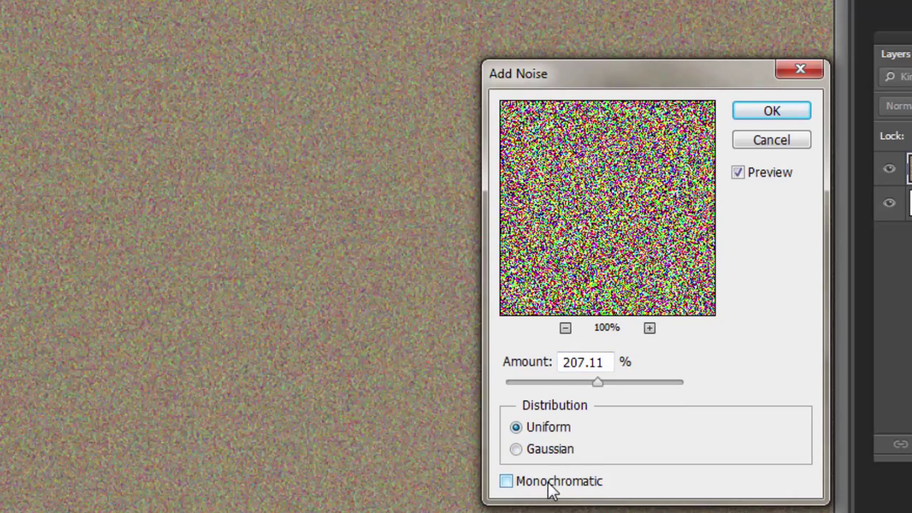
left_click(549, 484)
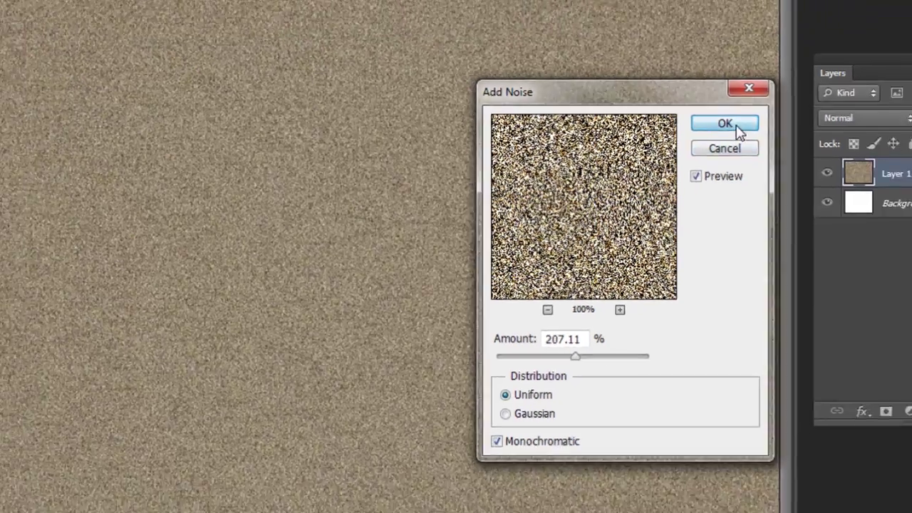
left_click(782, 115)
scroll(395, 223, "up", 4)
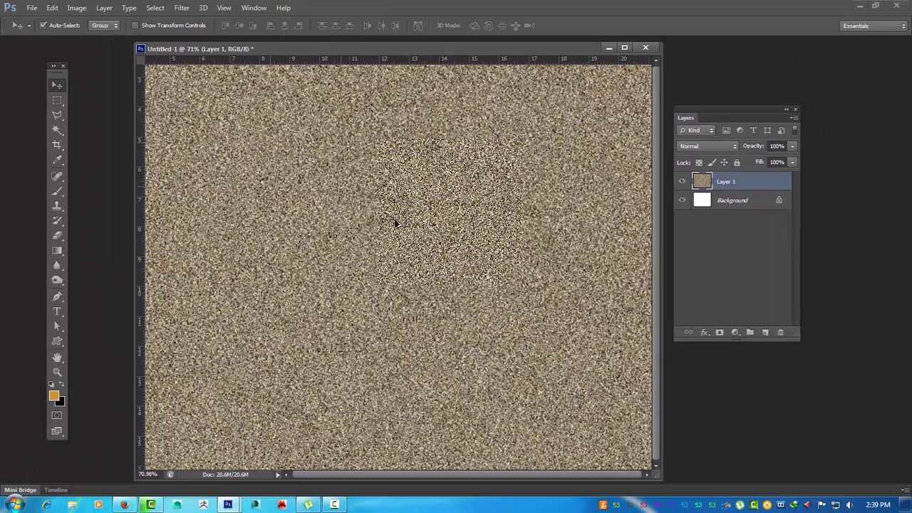
scroll(395, 223, "up", 2)
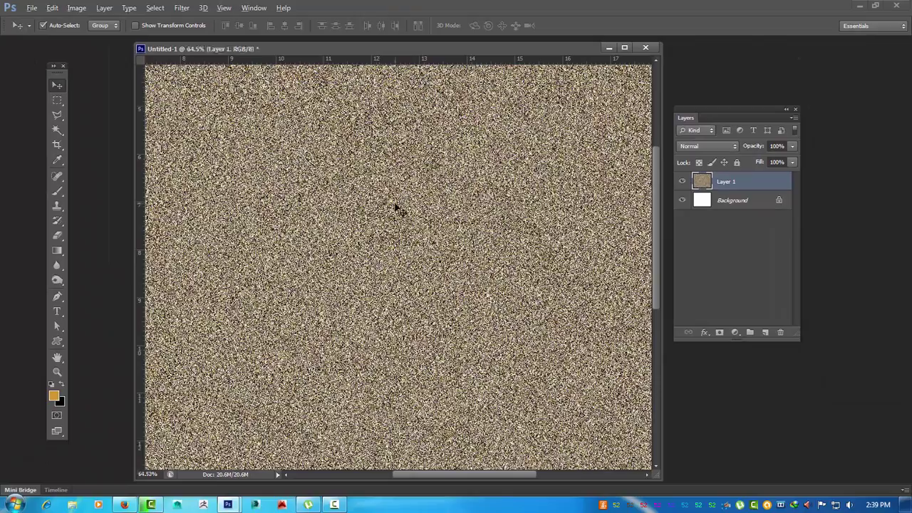
scroll(397, 206, "down", 3)
scroll(396, 206, "down", 1)
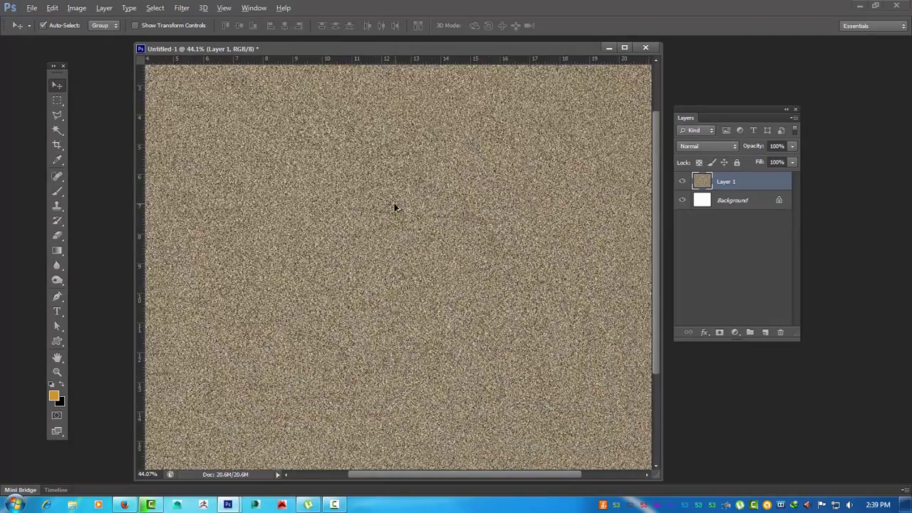
scroll(397, 207, "down", 1)
scroll(396, 206, "down", 1)
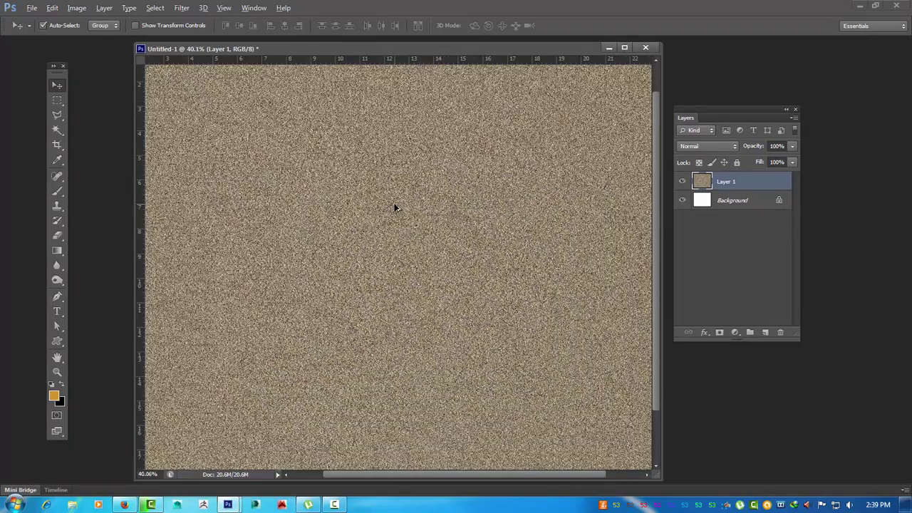
scroll(395, 207, "up", 2)
scroll(395, 206, "up", 2)
scroll(395, 207, "up", 1)
scroll(395, 207, "up", 1)
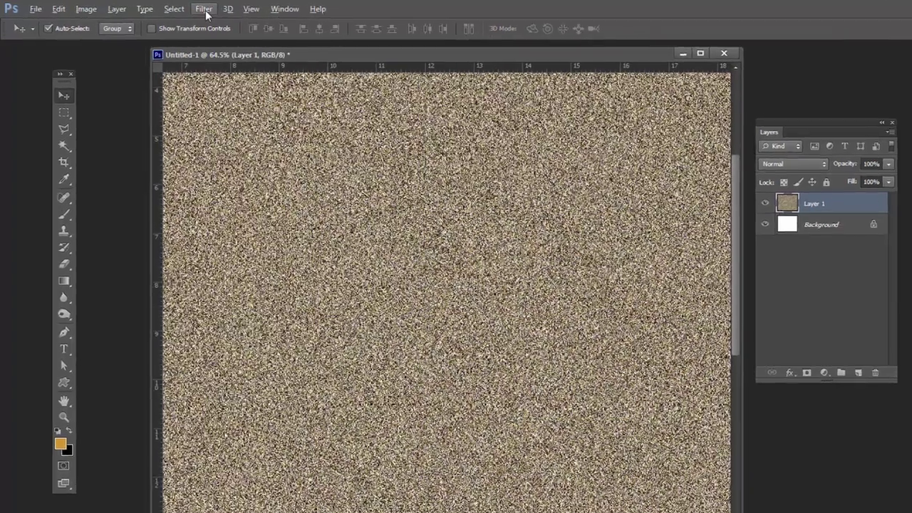
Step: Set up a Motion Blur at angle 39° and distance 8 pixels, checking the preview
left_click(182, 8)
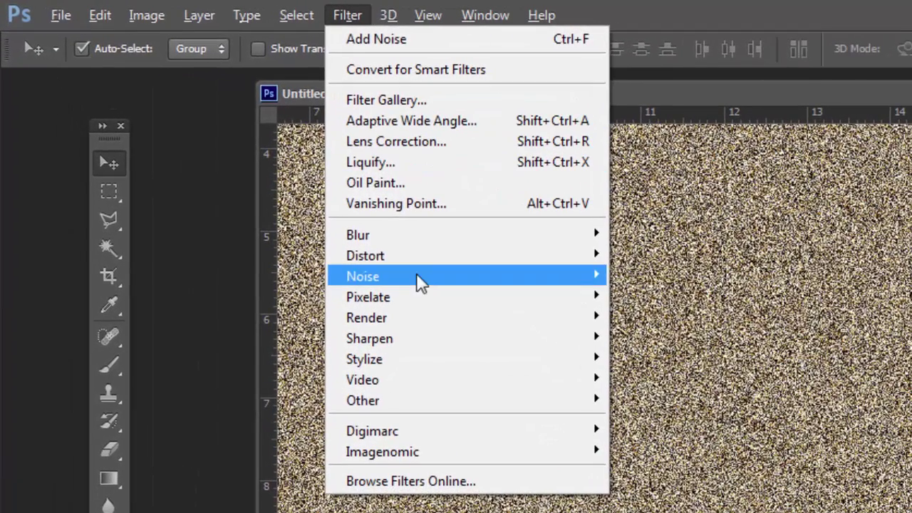
mouse_move(358, 235)
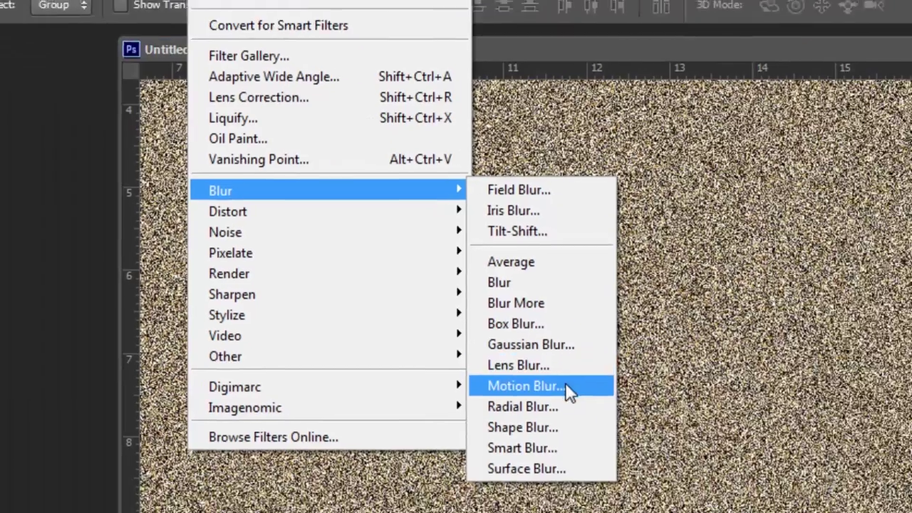
left_click(664, 430)
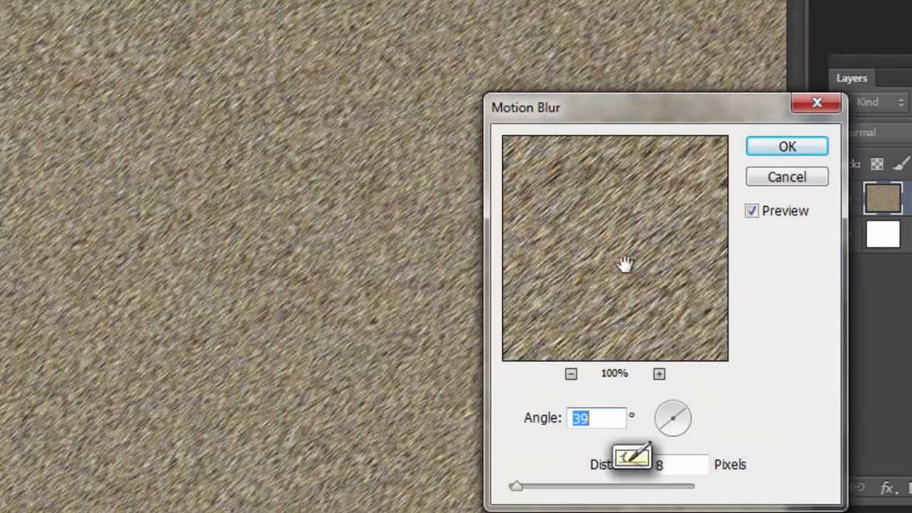
left_click(654, 274)
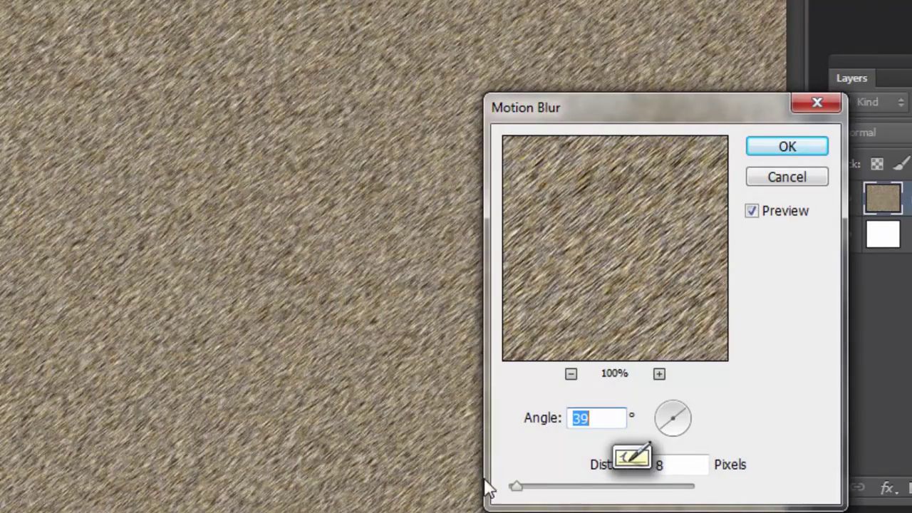
mouse_move(513, 487)
left_mouse_down()
mouse_move(523, 487)
mouse_move(514, 487)
left_mouse_up()
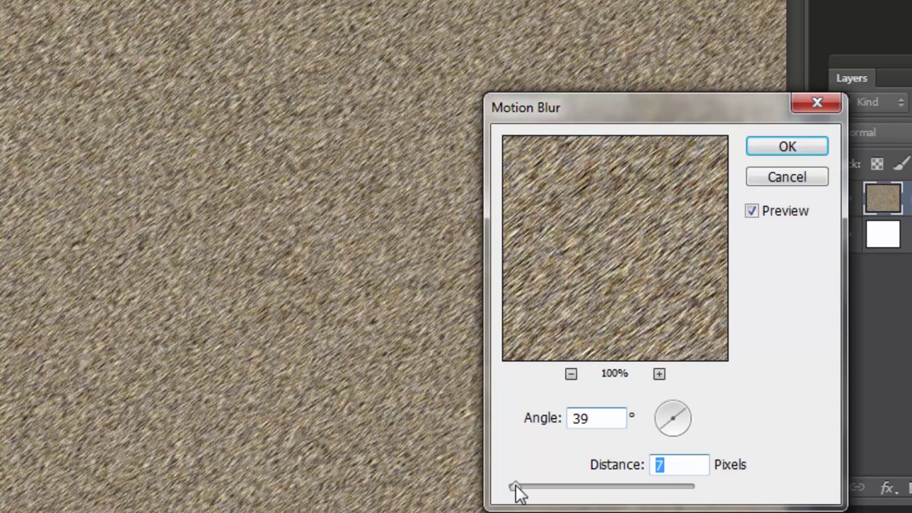
left_click_drag(514, 485, 518, 485)
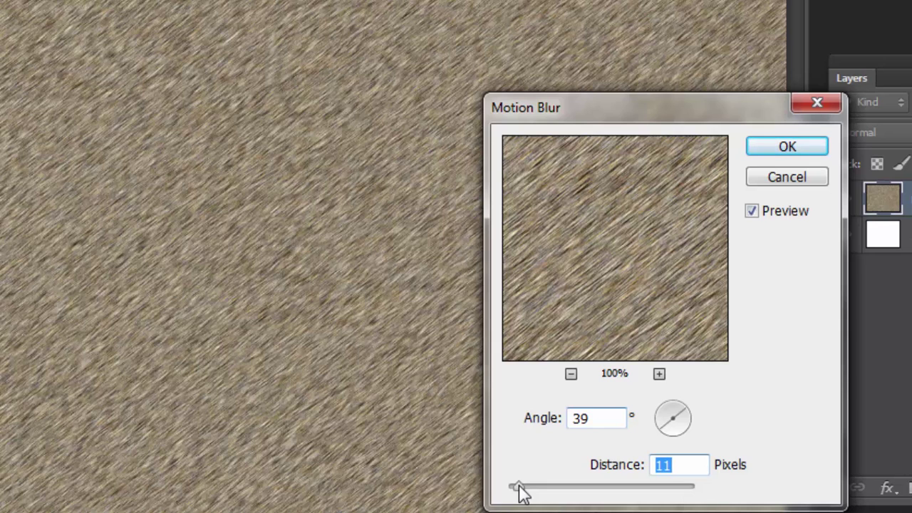
left_click_drag(519, 486, 517, 487)
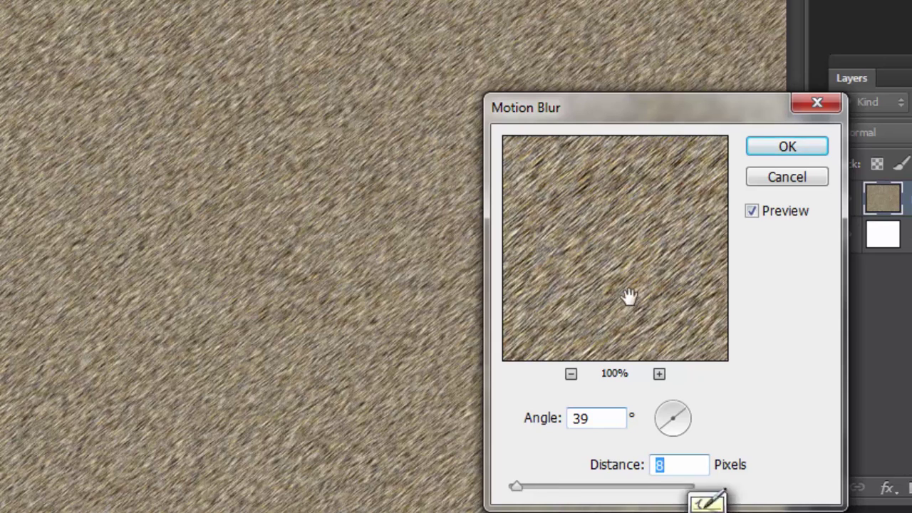
left_click(659, 374)
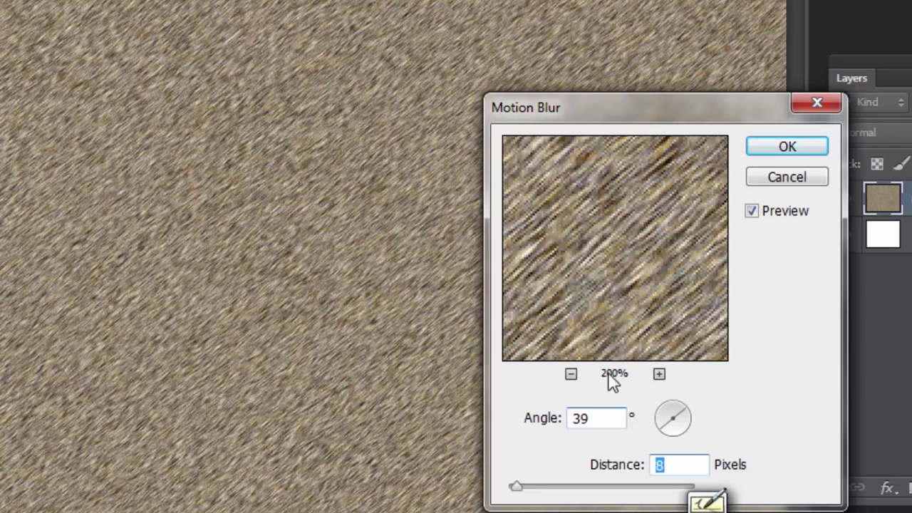
left_click(570, 374)
left_click(571, 374)
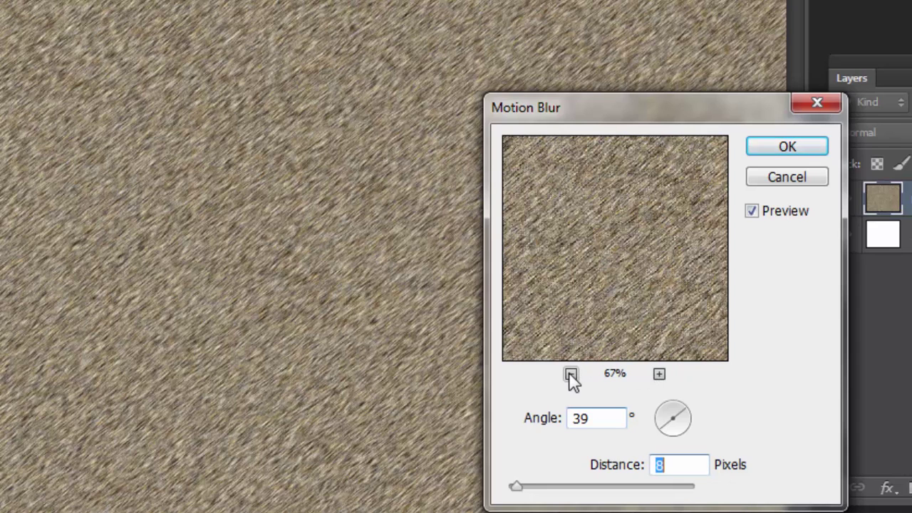
left_click(657, 375)
left_click_drag(636, 127, 469, 151)
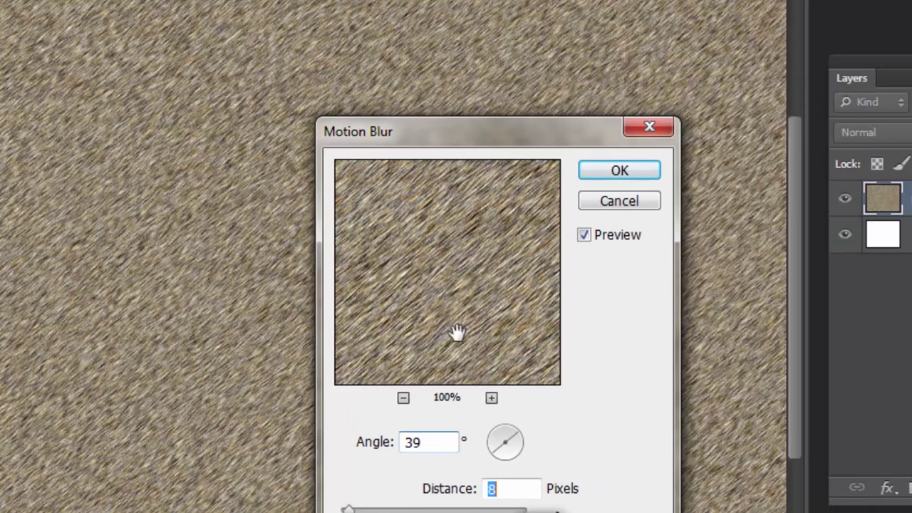
left_click(619, 171)
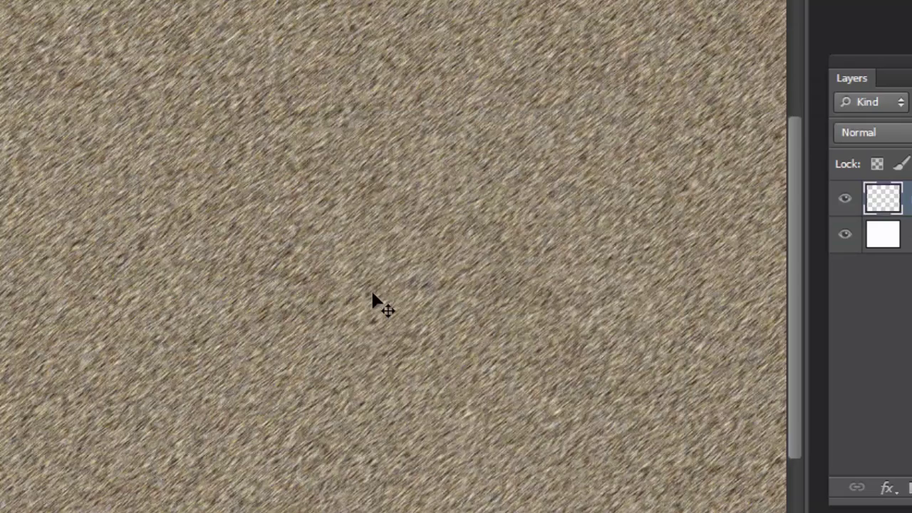
scroll(300, 267, "up", 2)
scroll(275, 259, "up", 2)
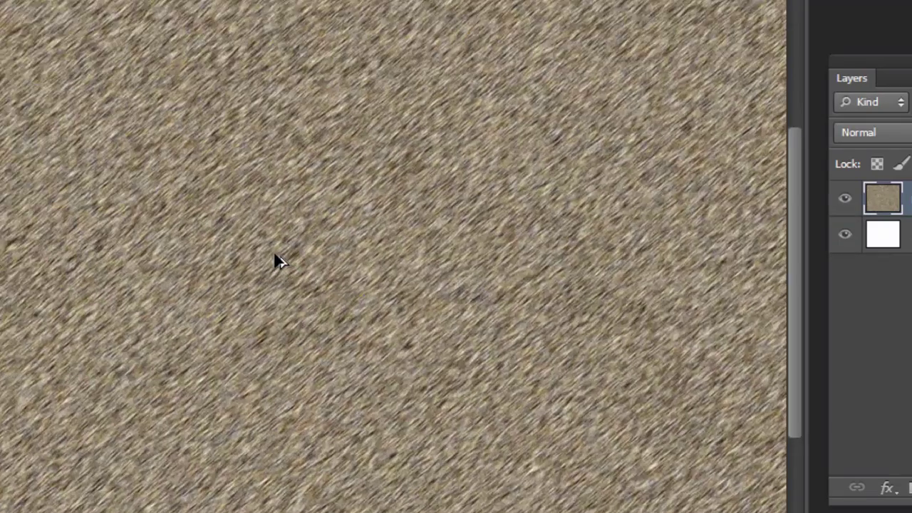
scroll(306, 284, "up", 2)
scroll(328, 302, "up", 2)
scroll(448, 317, "up", 1)
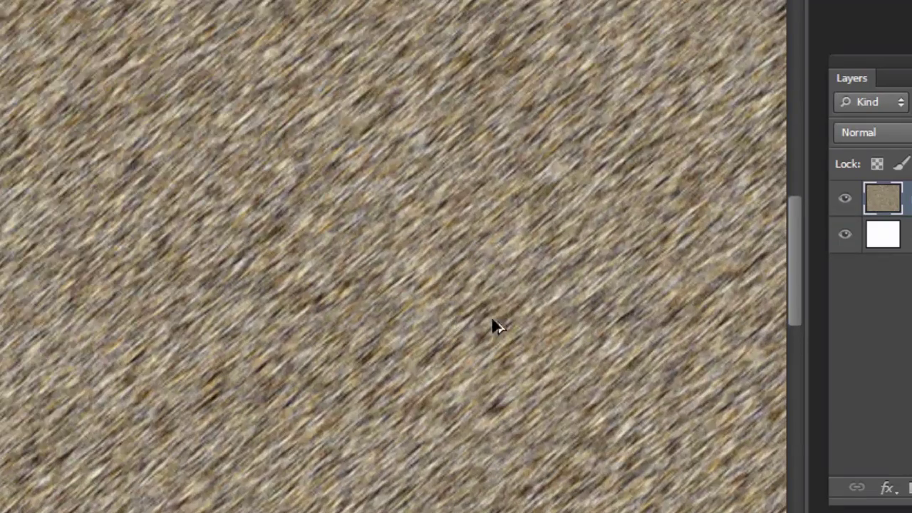
left_click_drag(390, 298, 399, 406)
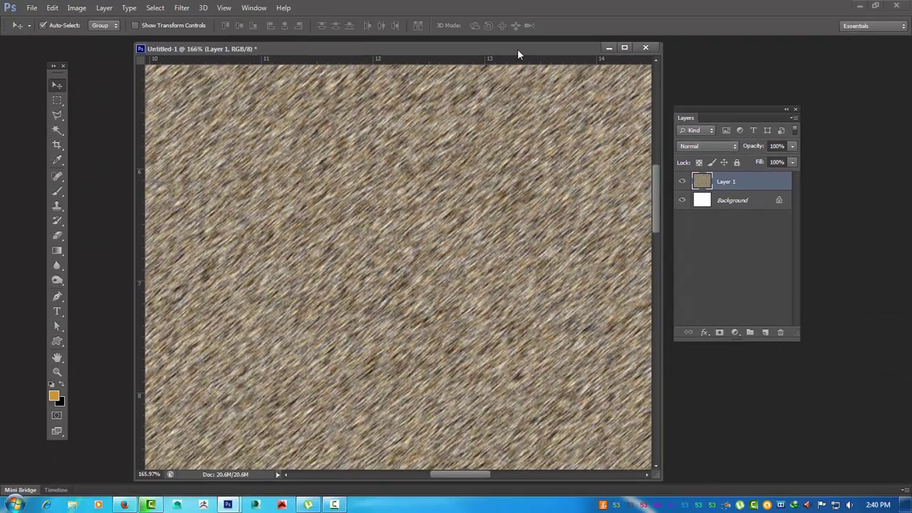
left_click_drag(518, 48, 456, 47)
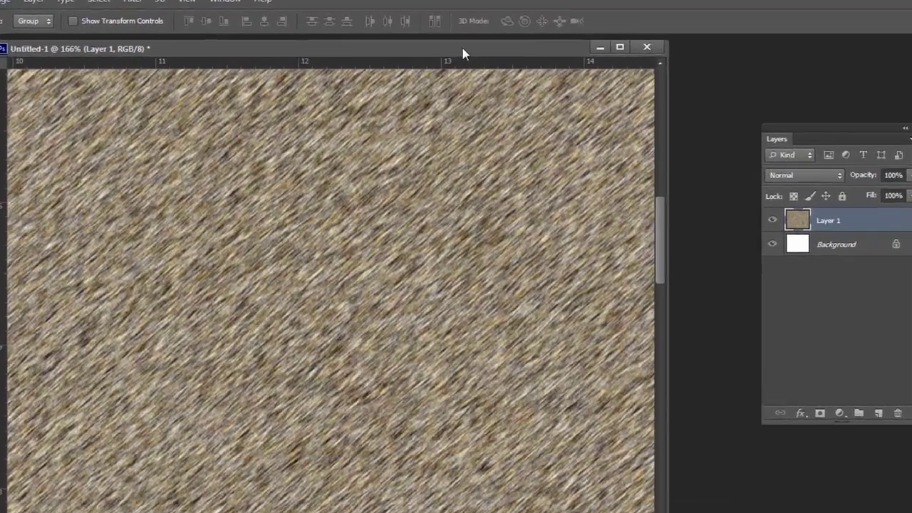
Step: Duplicate the image as 'Untitled-1 copy', float it in its own window and zoom in
right_click(439, 47)
left_click(650, 74)
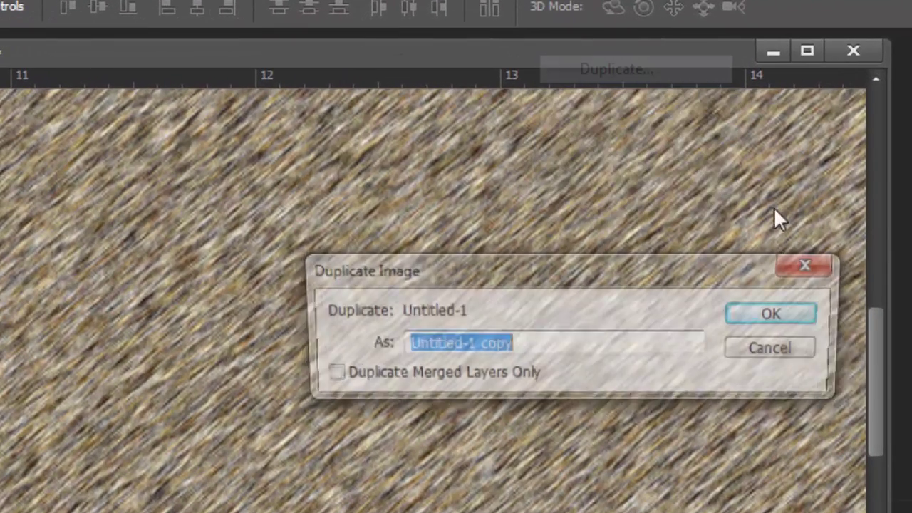
left_click(759, 316)
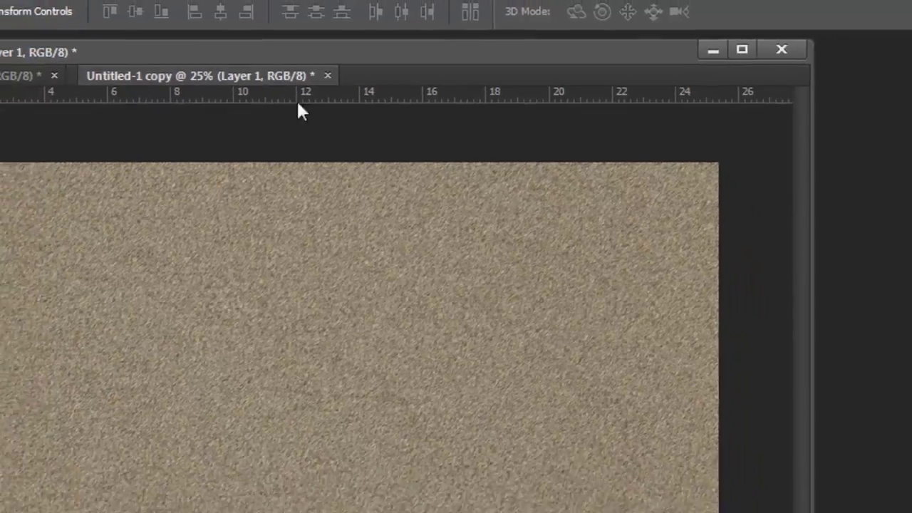
left_click_drag(296, 99, 431, 106)
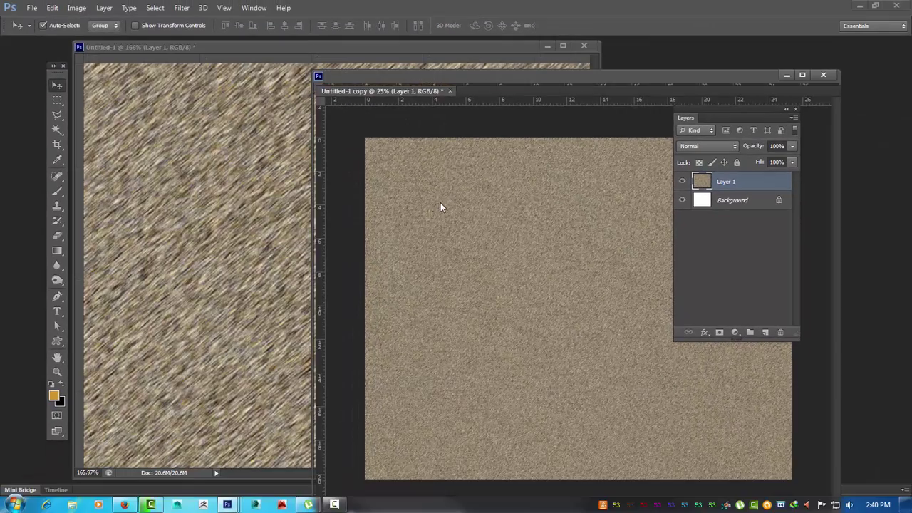
key("ctrl+plus")
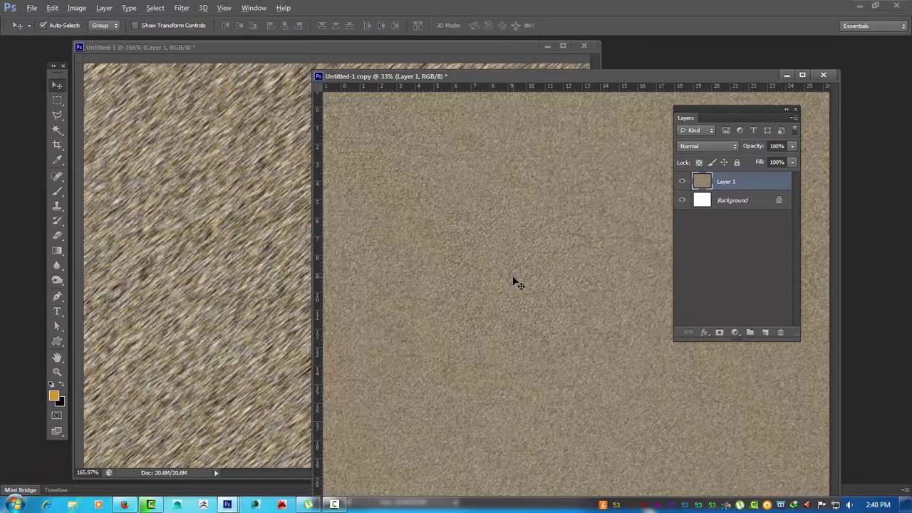
scroll(514, 278, "up", 2)
scroll(513, 271, "up", 1)
scroll(514, 271, "up", 1)
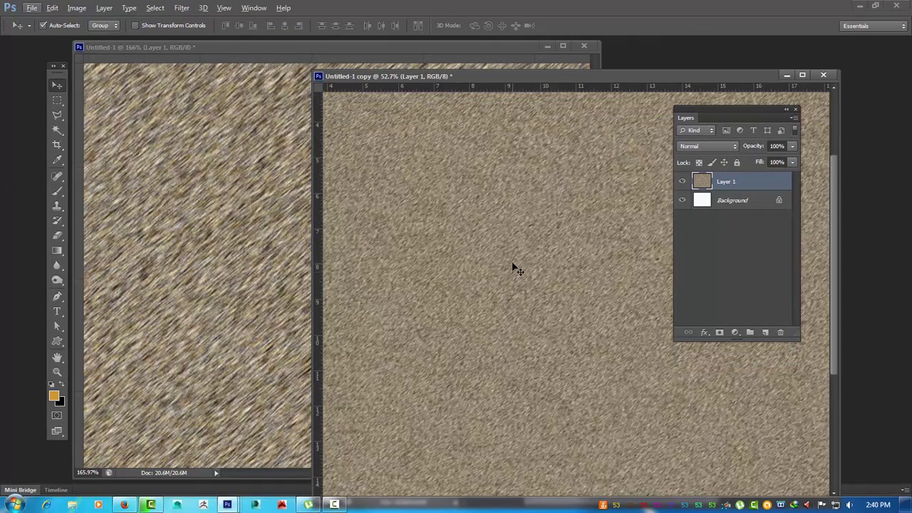
scroll(516, 273, "up", 1)
scroll(514, 272, "up", 1)
scroll(514, 272, "up", 1)
scroll(514, 272, "up", 2)
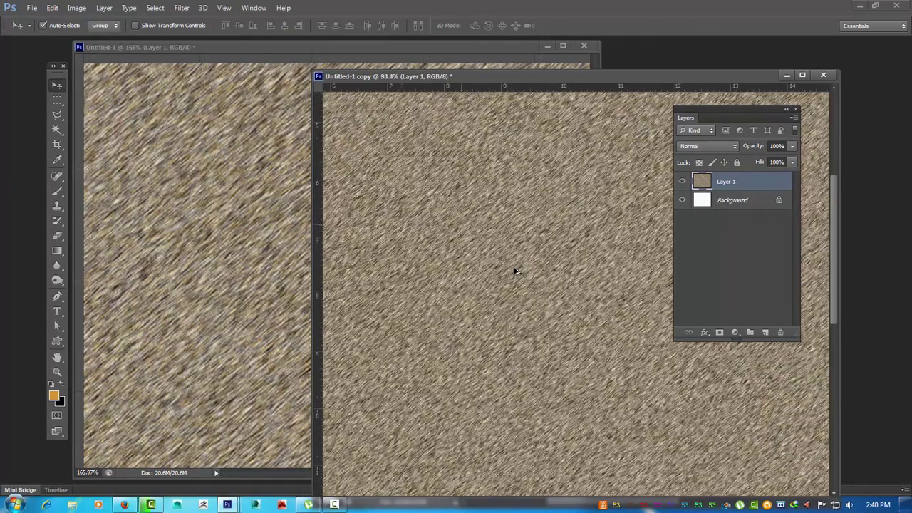
scroll(514, 271, "up", 1)
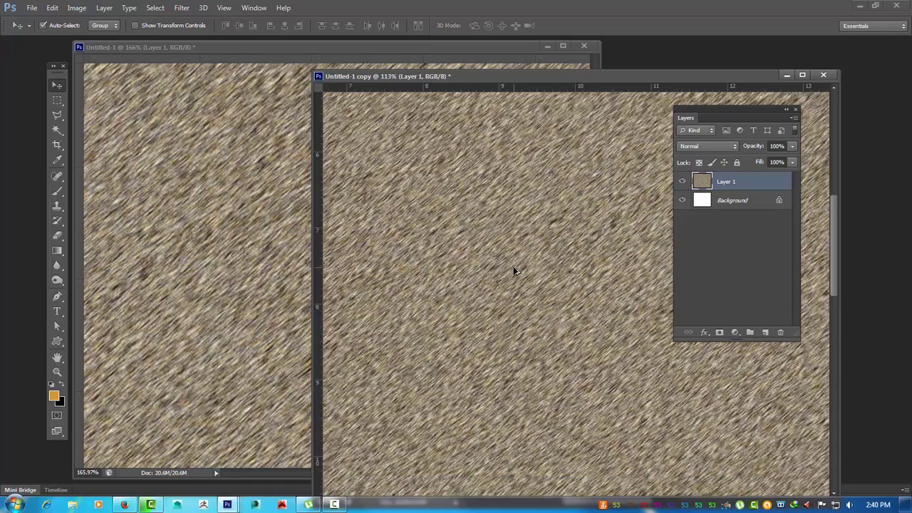
scroll(515, 270, "up", 1)
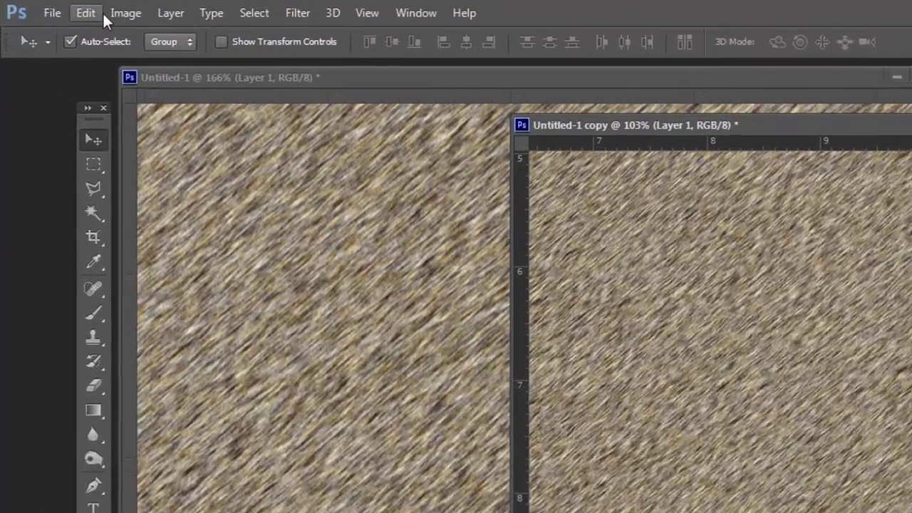
Step: Apply Auto Tone to the duplicate, then convert it with default Black & White settings
left_click(52, 8)
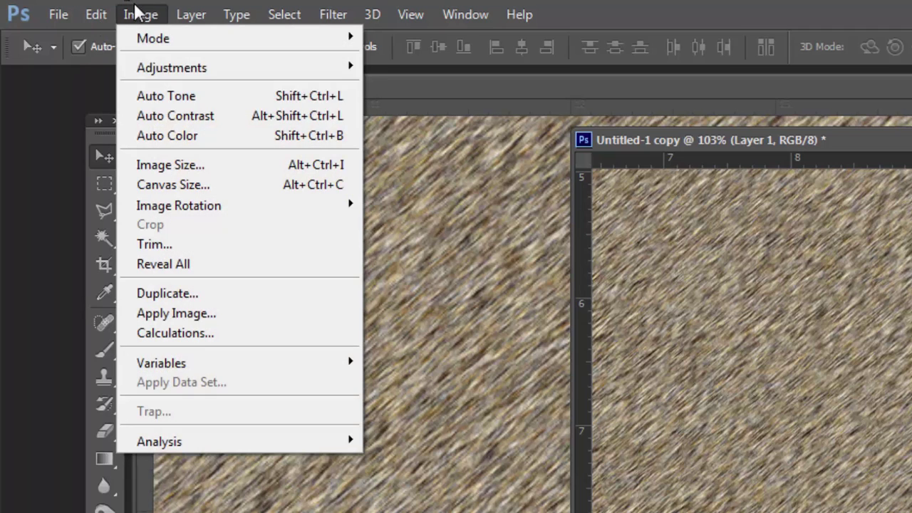
left_click(187, 97)
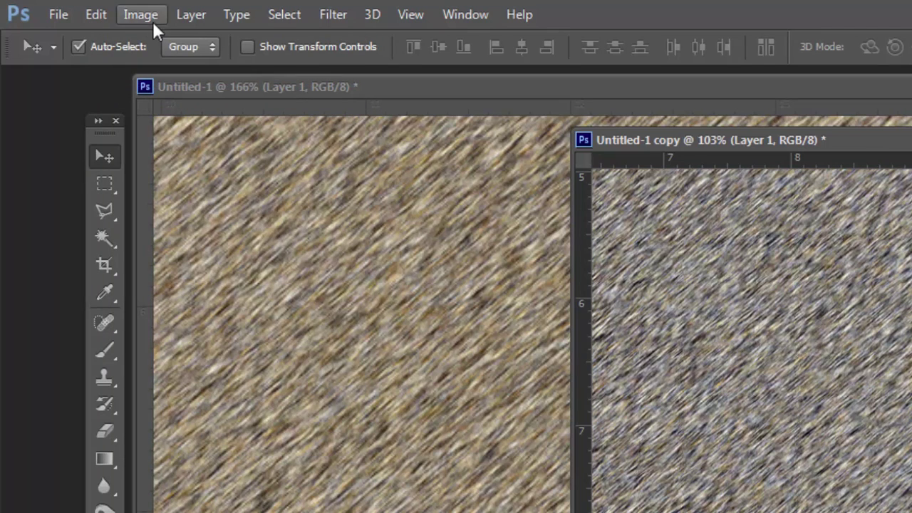
left_click(152, 21)
mouse_move(172, 67)
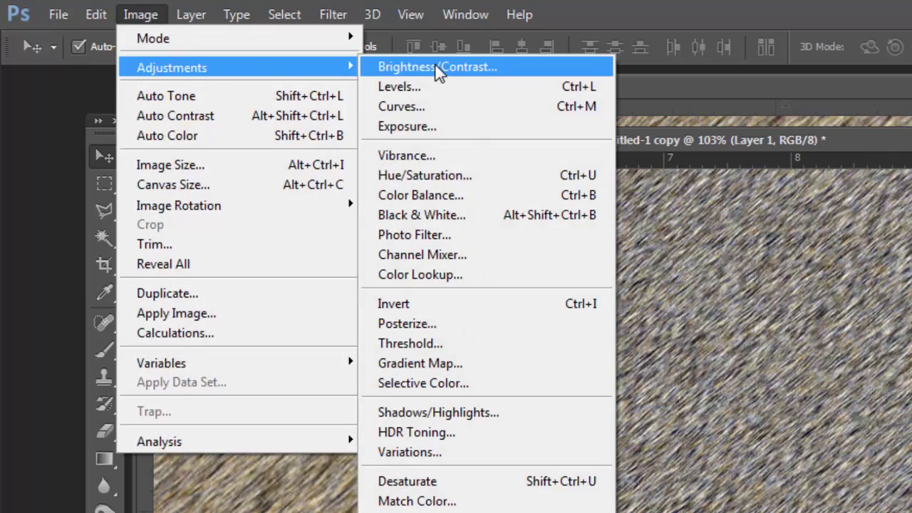
left_click(463, 219)
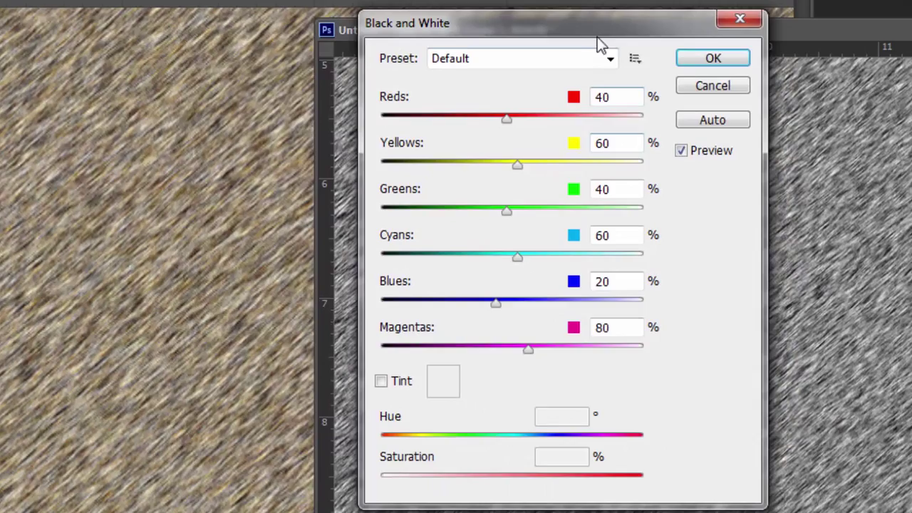
left_click_drag(596, 37, 175, 72)
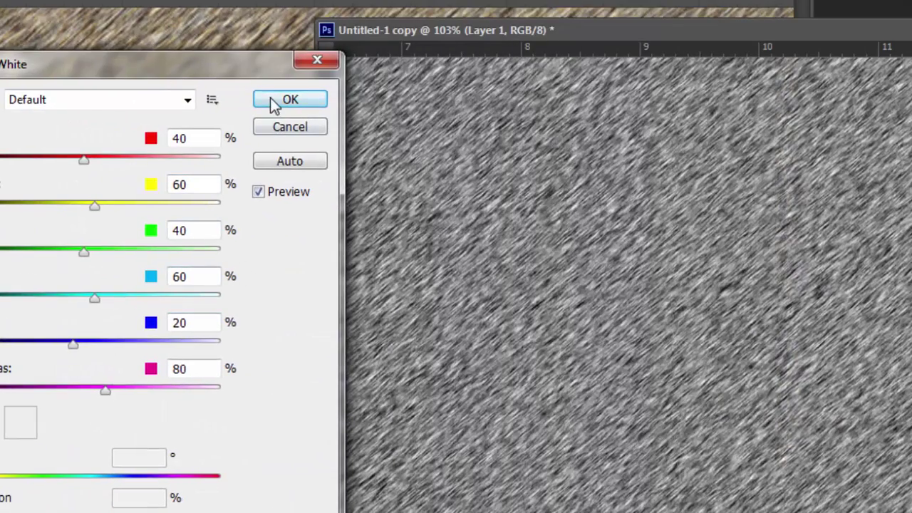
left_click(271, 100)
left_click_drag(546, 36, 481, 37)
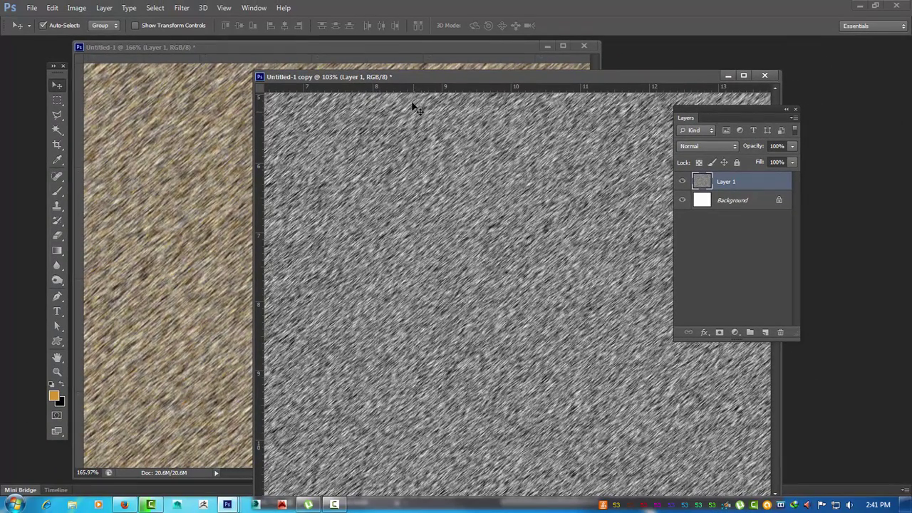
left_click_drag(411, 78, 493, 72)
Step: Maximize the Perspective viewport with Alt+W and open the Material Editor on 01 - Default
left_click(399, 52)
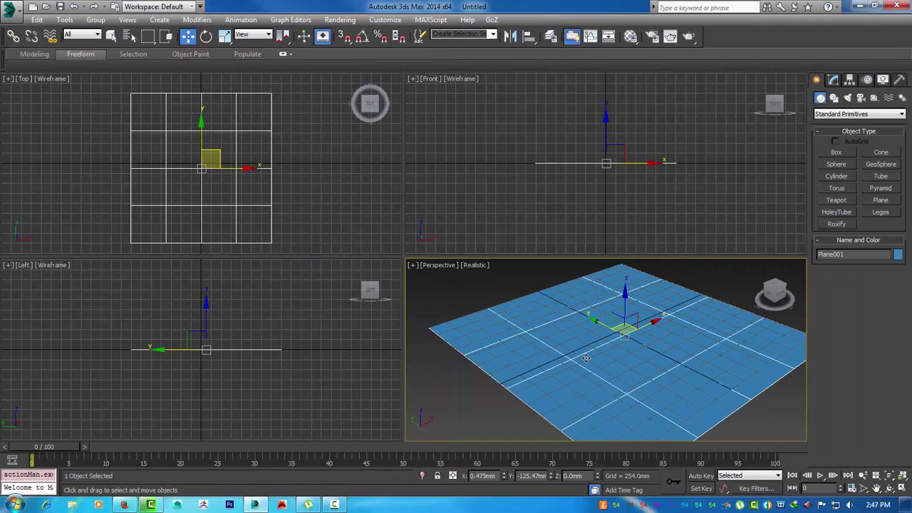
key("alt+w")
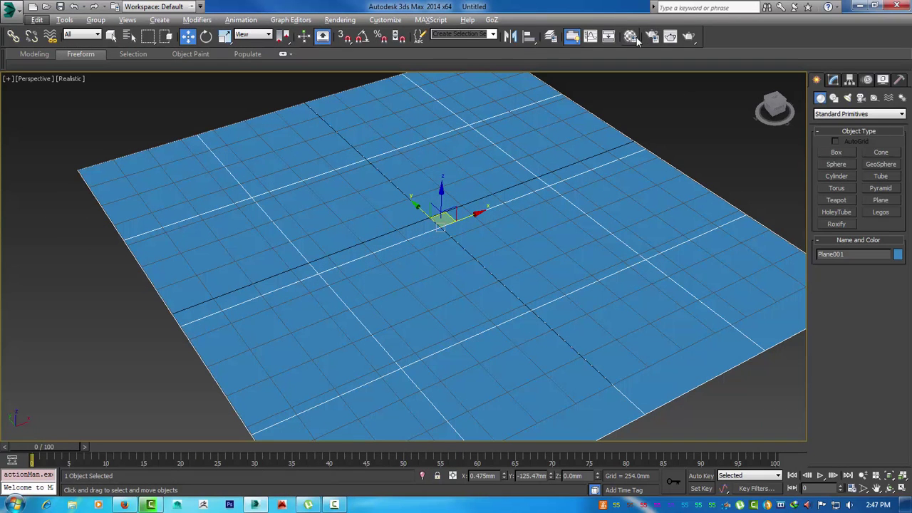
left_click(636, 37)
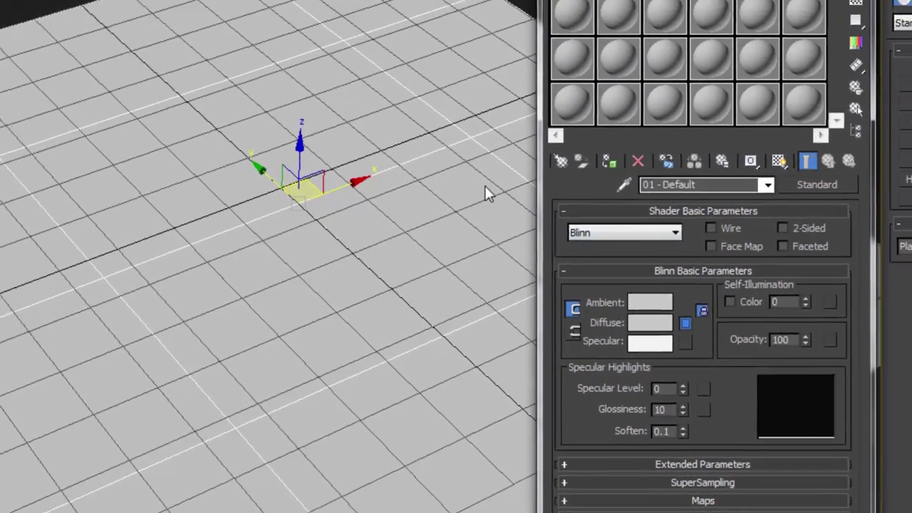
Step: Load fur color.tga from the Desktop as the Diffuse bitmap of 01 - Default
left_click(669, 288)
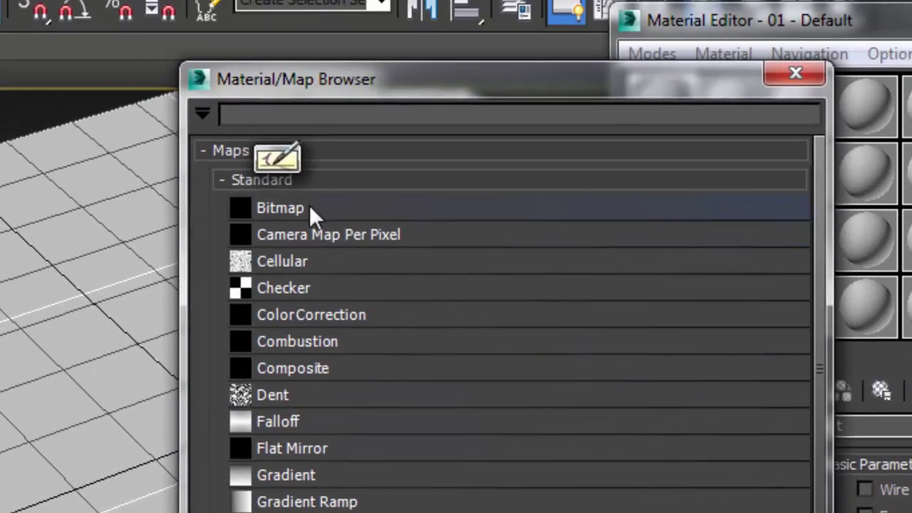
double_click(310, 205)
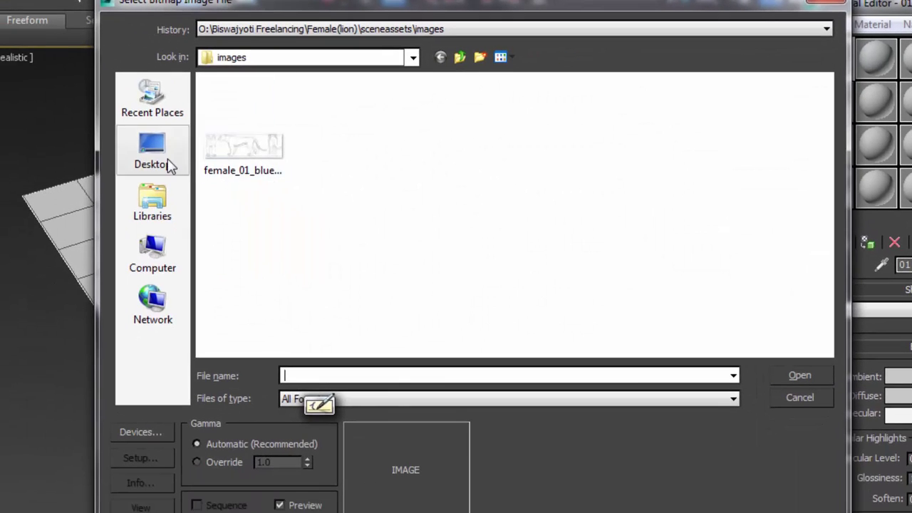
left_click(169, 165)
scroll(376, 302, "down", 1)
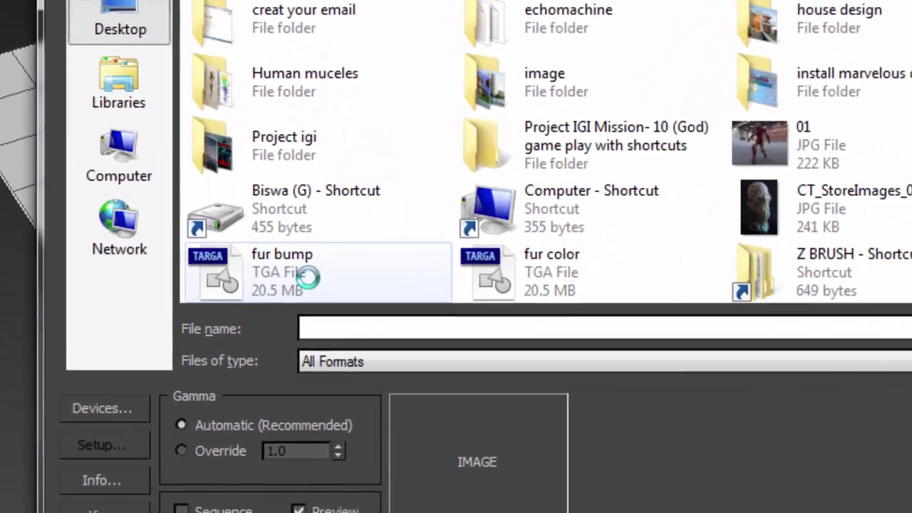
left_click(308, 278)
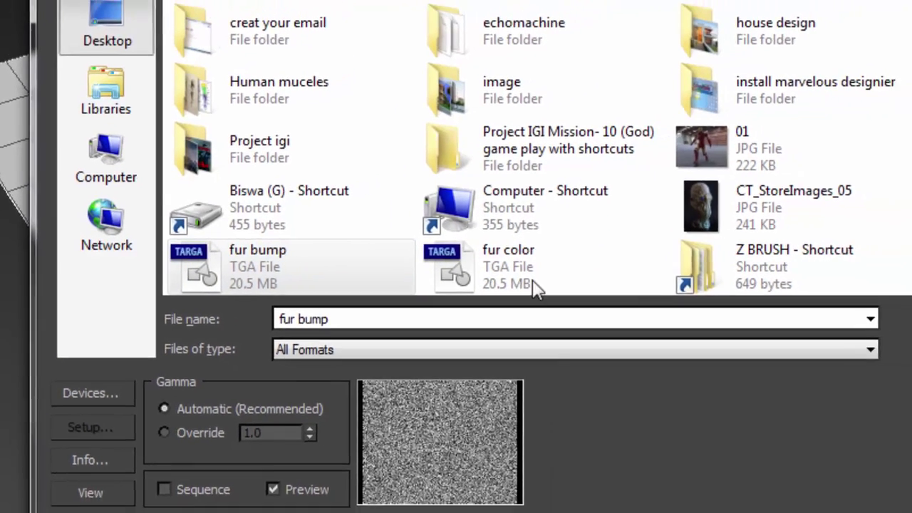
left_click(542, 278)
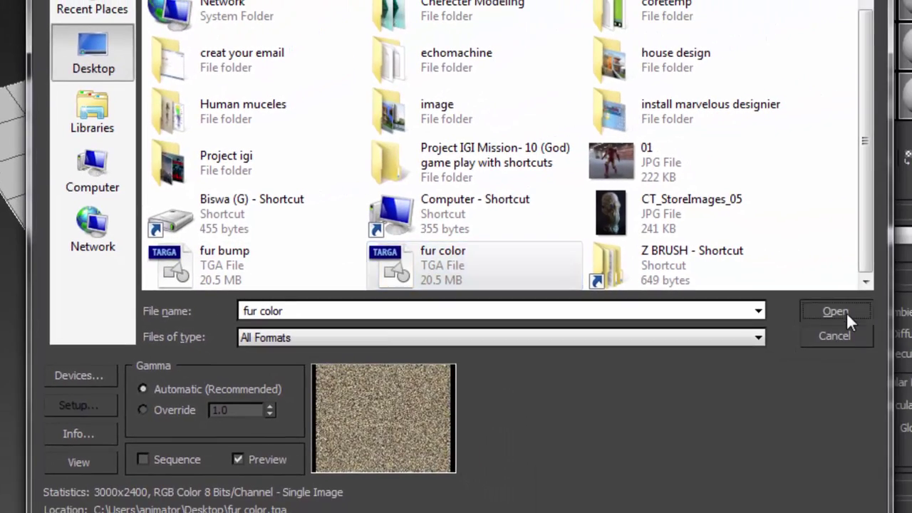
left_click(846, 312)
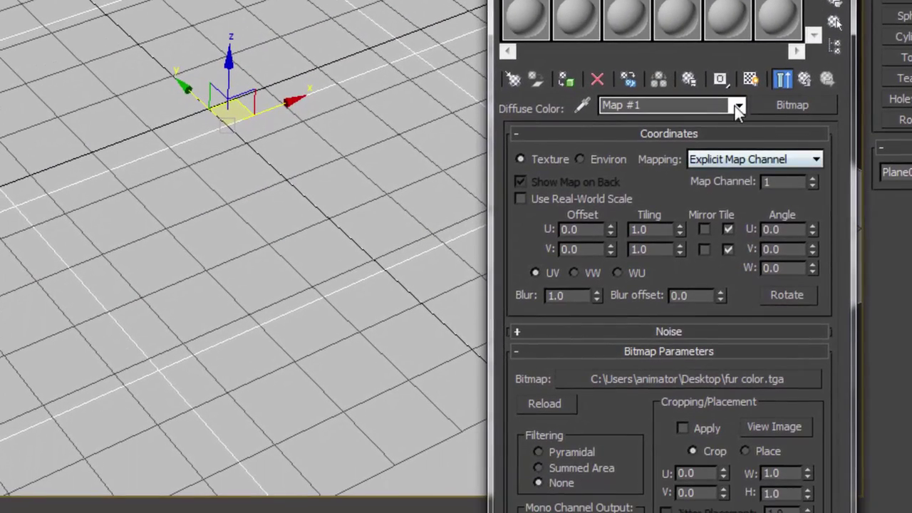
Step: Return to the 01 - Default material and show its texture shaded on the plane
left_click(734, 106)
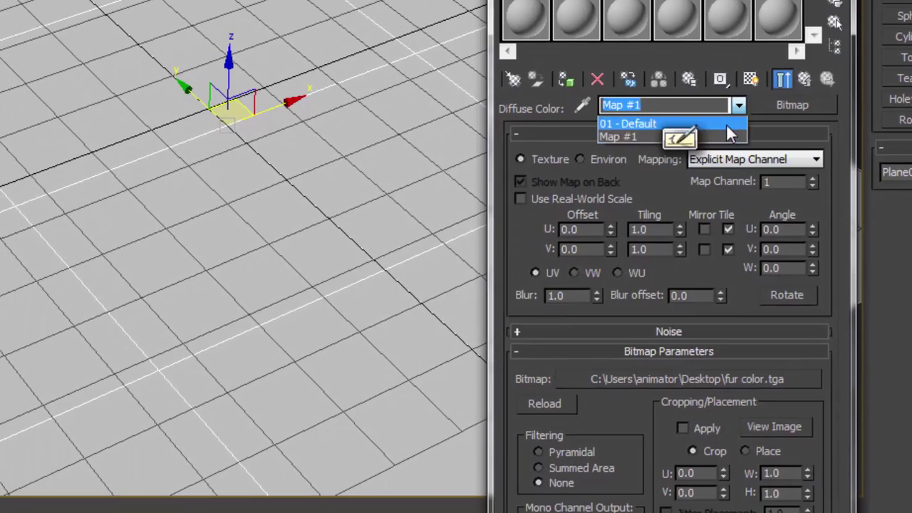
left_click(725, 123)
left_click(752, 79)
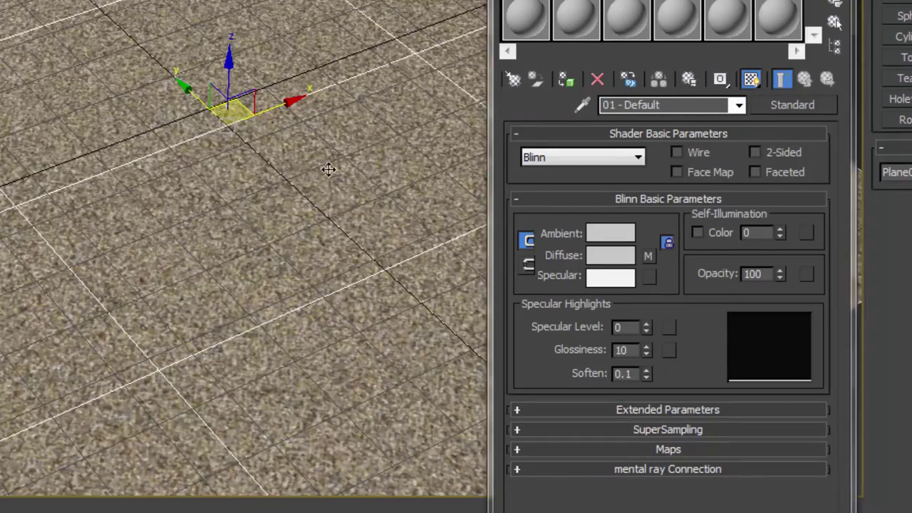
Step: Load fur bump.tga into the Bump slot at amount 30, then return to 01 - Default
scroll(261, 167, "up", 3)
scroll(265, 168, "up", 3)
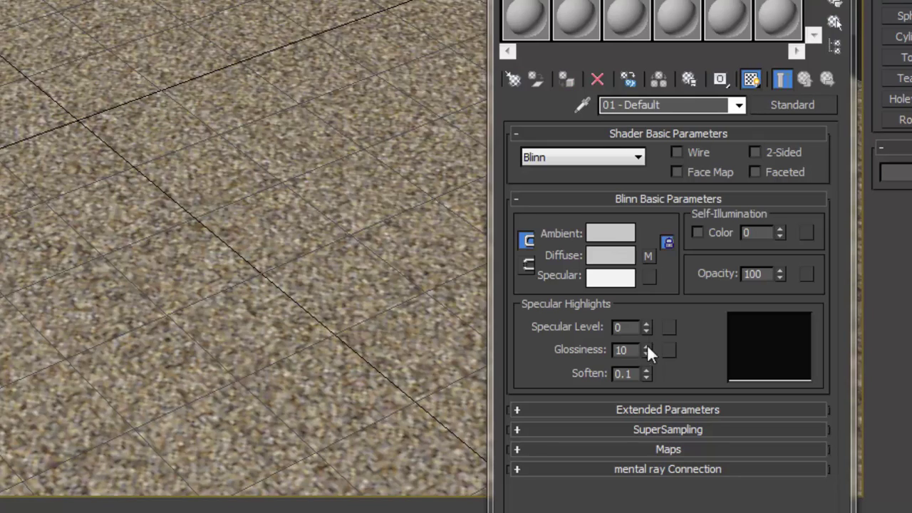
left_click(643, 449)
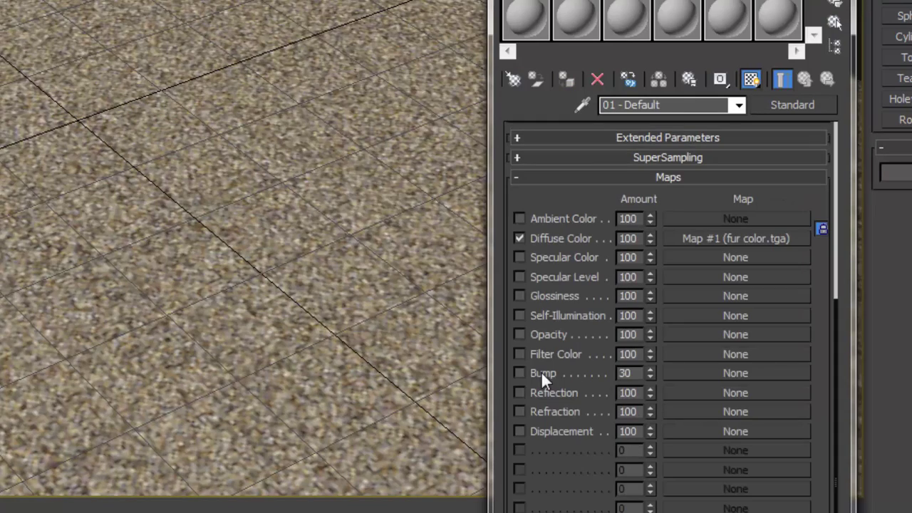
left_click(698, 372)
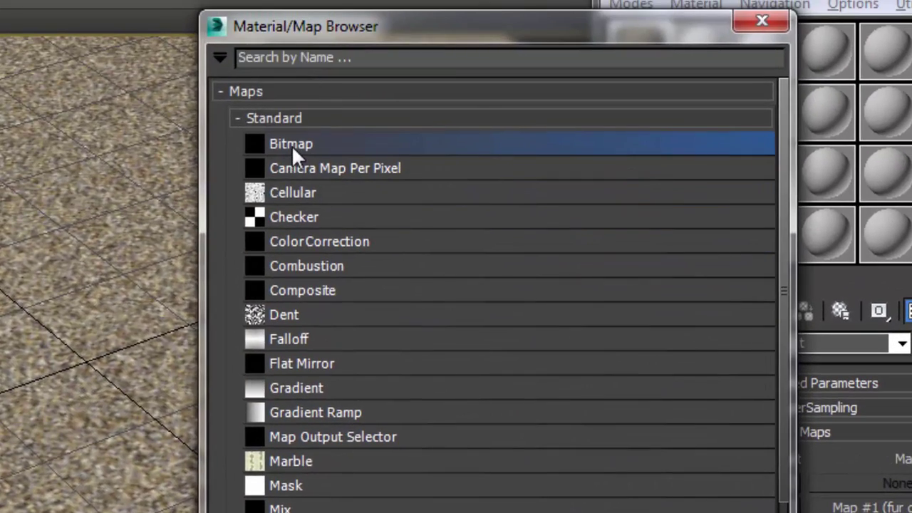
double_click(291, 145)
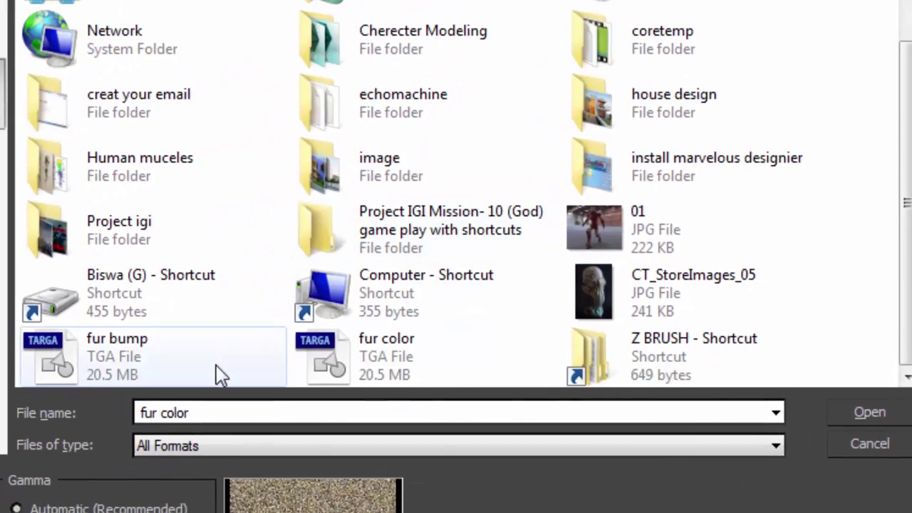
left_click(220, 370)
left_click(855, 413)
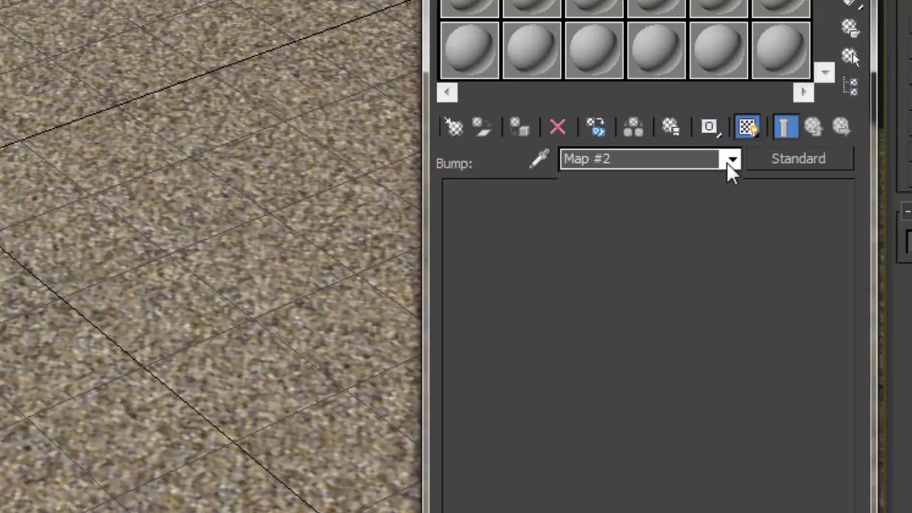
left_click(727, 162)
left_click(710, 184)
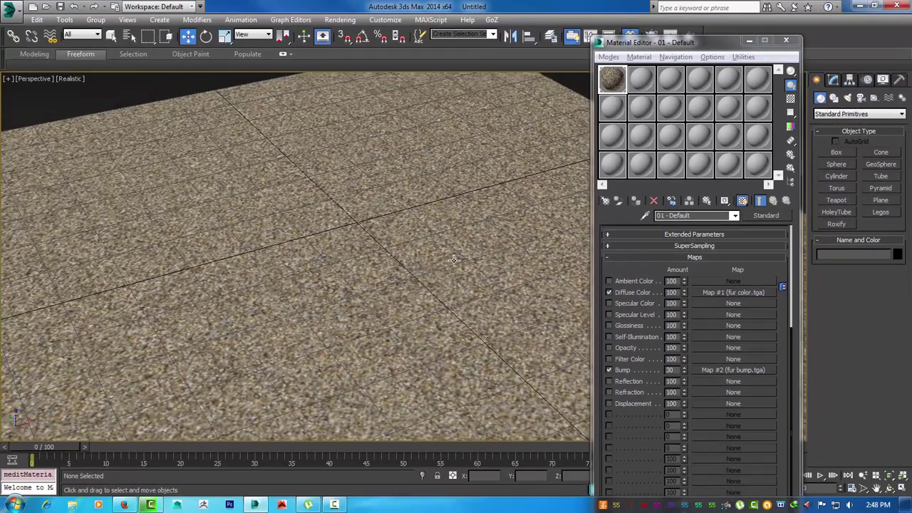
scroll(437, 251, "up", 3)
scroll(441, 253, "up", 2)
Step: Render the Perspective view of the fur-textured plane, then close the rendered frame
scroll(449, 255, "up", 3)
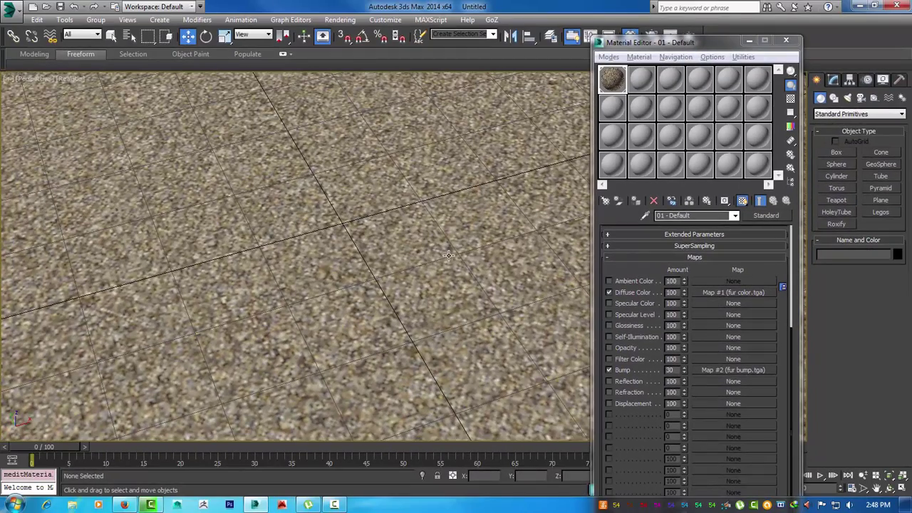
left_click(692, 33)
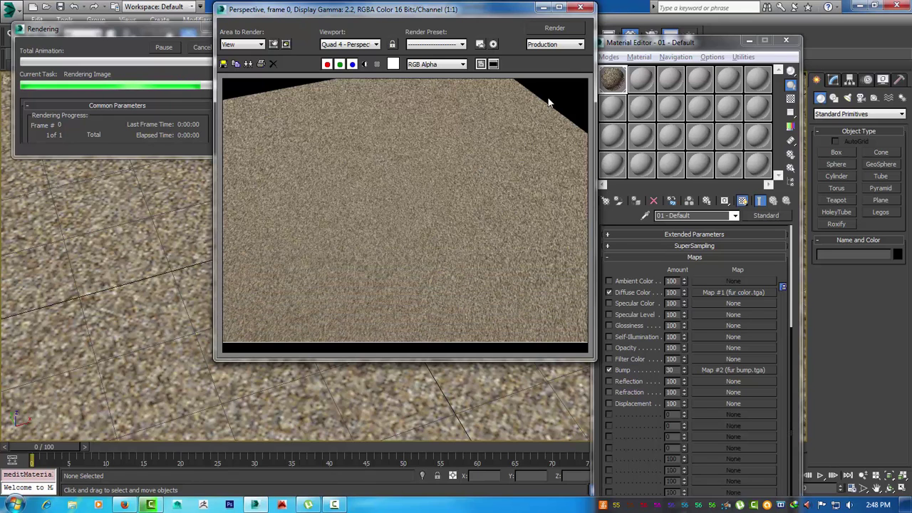
left_click(581, 8)
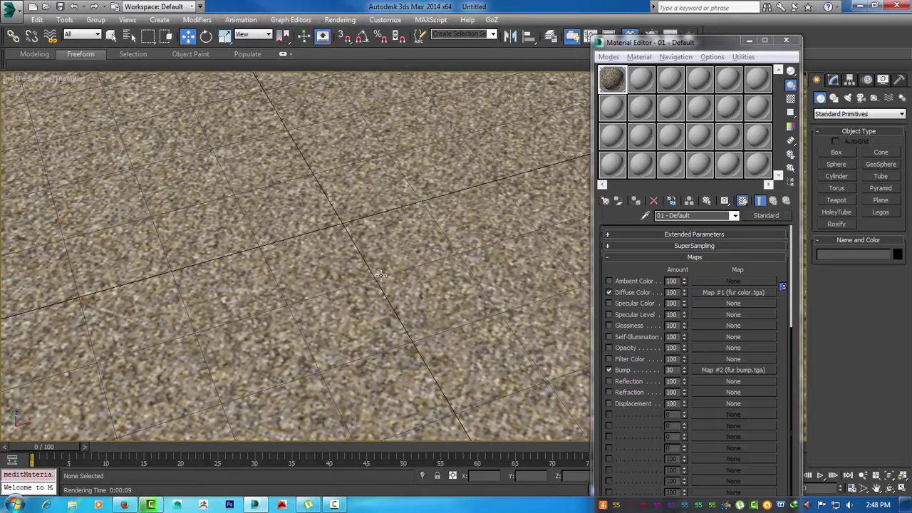
Step: Move the Material Editor over to the left side of the screen
scroll(380, 275, "up", 2)
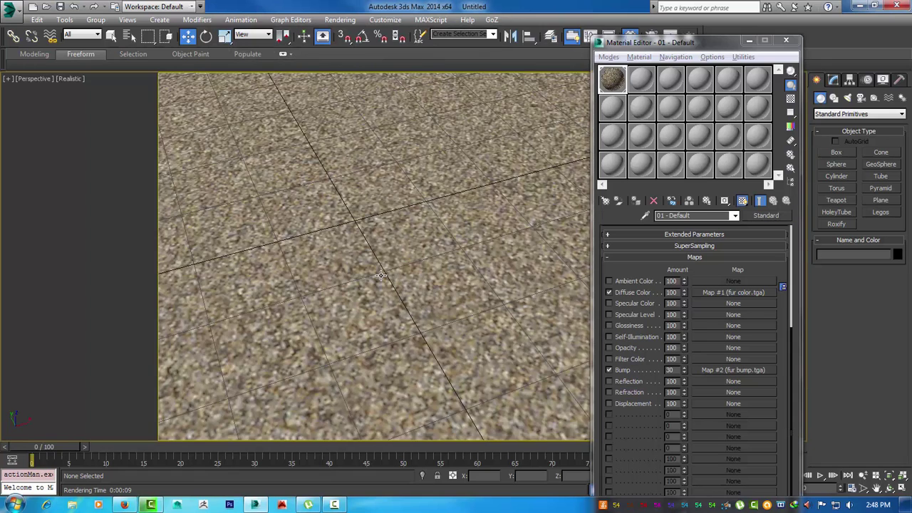
scroll(399, 285, "up", 2)
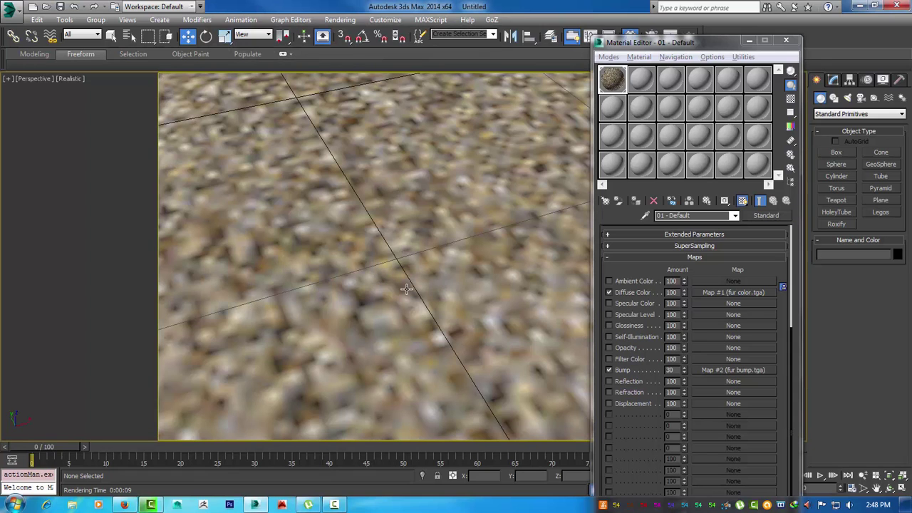
left_click(639, 57)
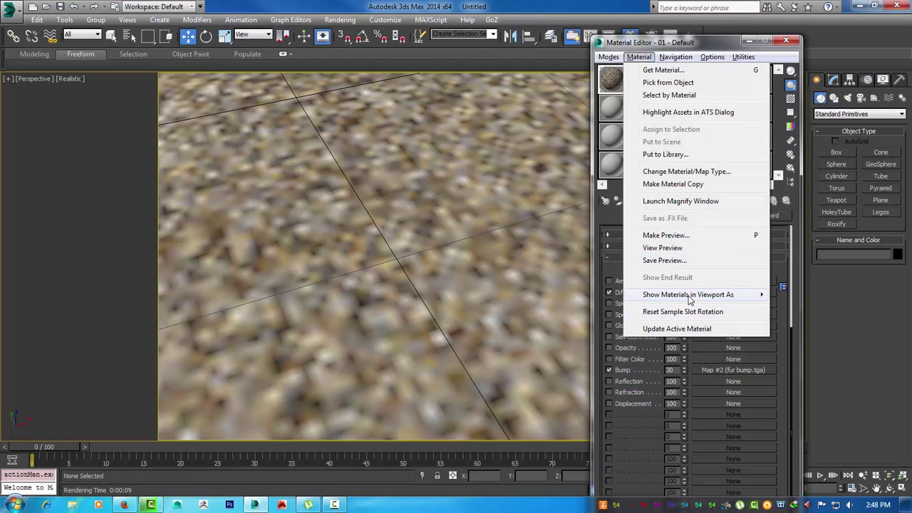
mouse_move(687, 294)
left_click(786, 41)
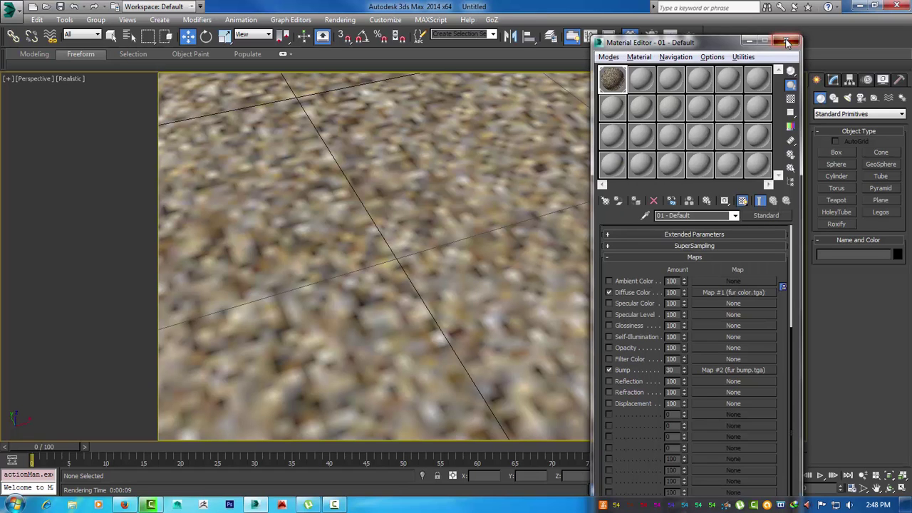
left_click_drag(703, 46, 99, 148)
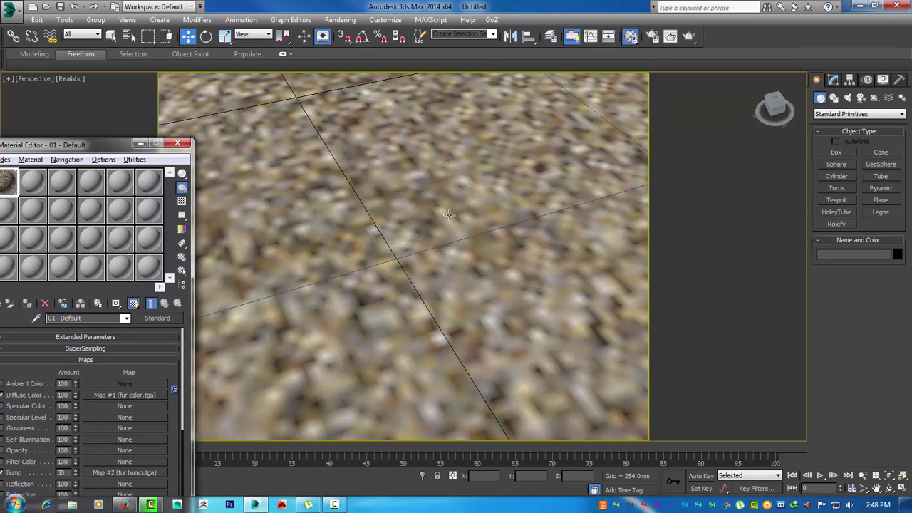
scroll(499, 254, "down", 1)
scroll(550, 246, "down", 1)
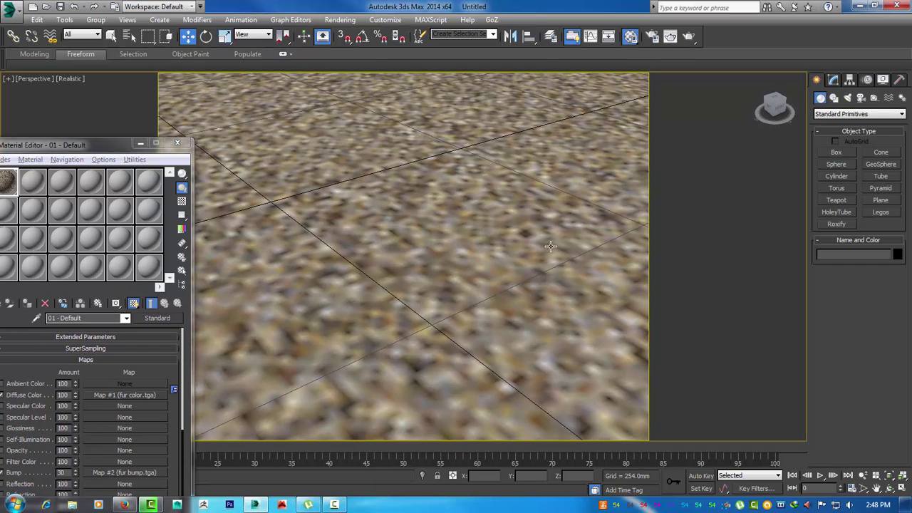
Step: Render the fur plane, lower the material's Bump amount from 30 to 5, and re-render
key("shift+q")
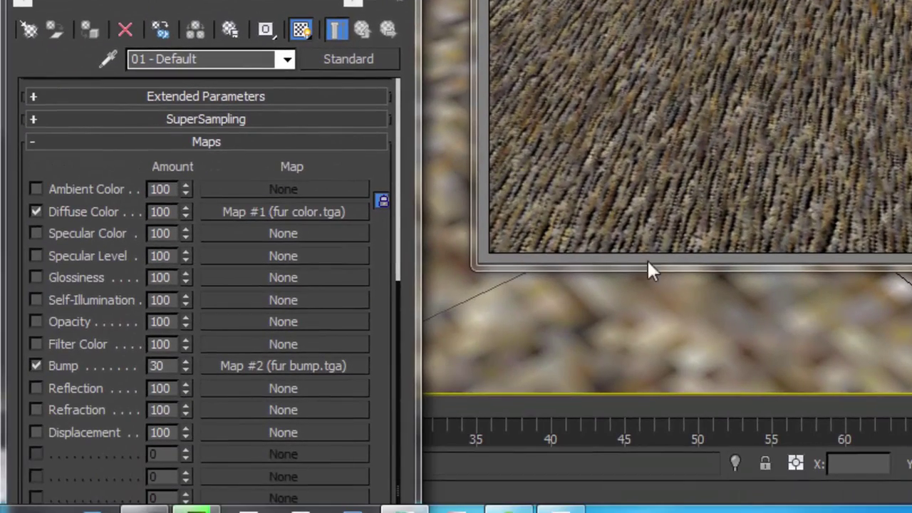
left_click_drag(852, 300, 776, 300)
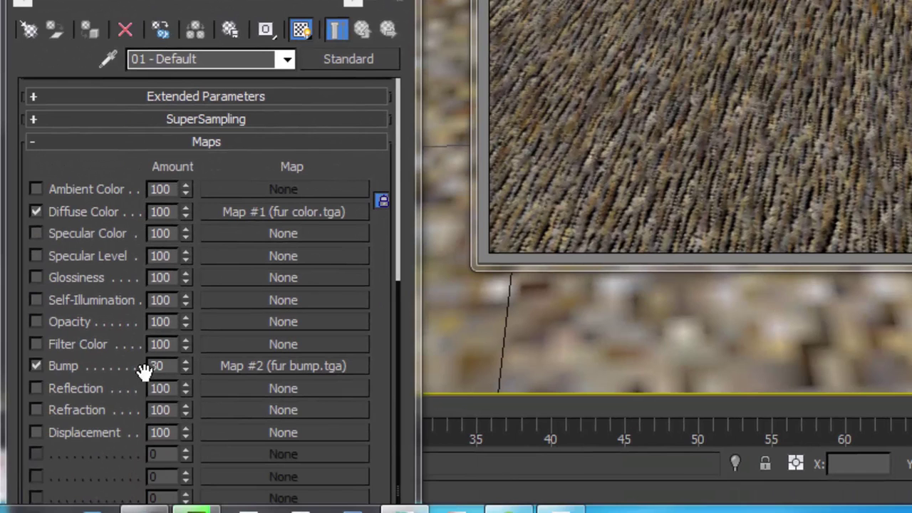
left_click_drag(185, 383, 190, 407)
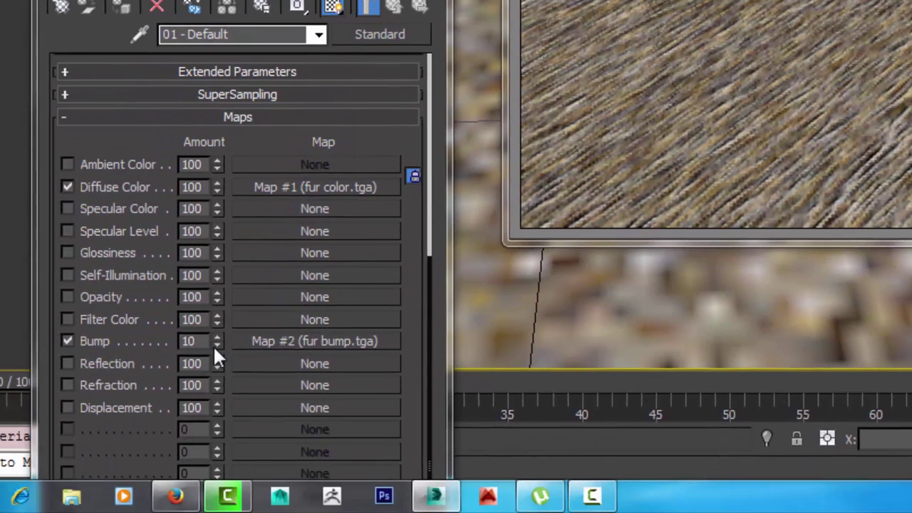
type("8")
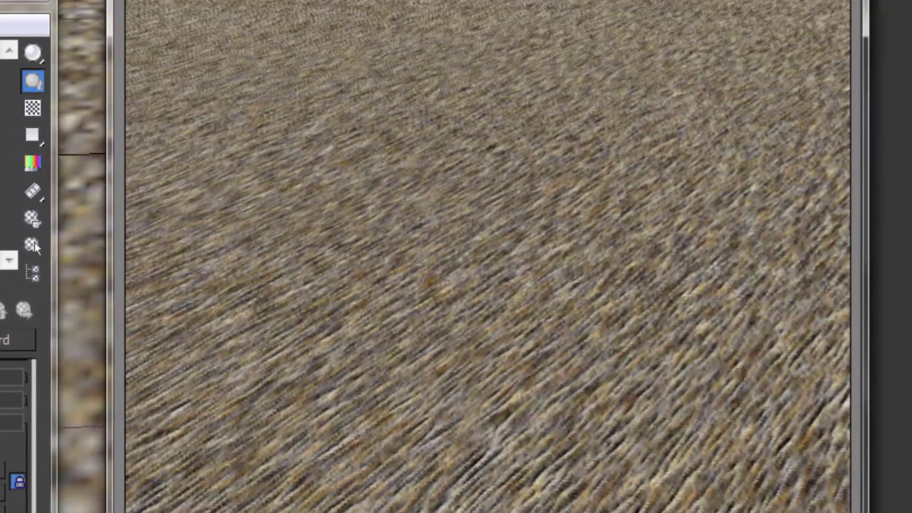
key("shift+q")
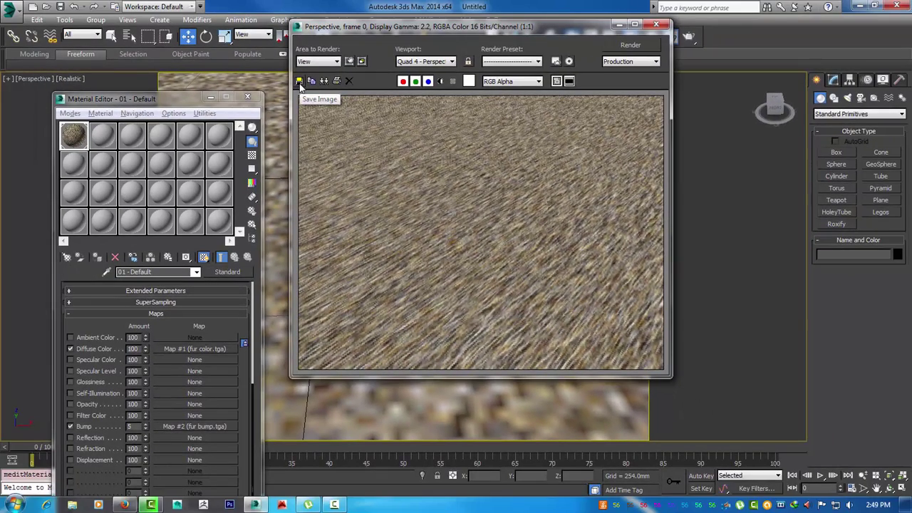
Step: Save the rendered frame to the Desktop as JPEG 'g' at quality 100, then close the frame window
left_click(300, 83)
type("g")
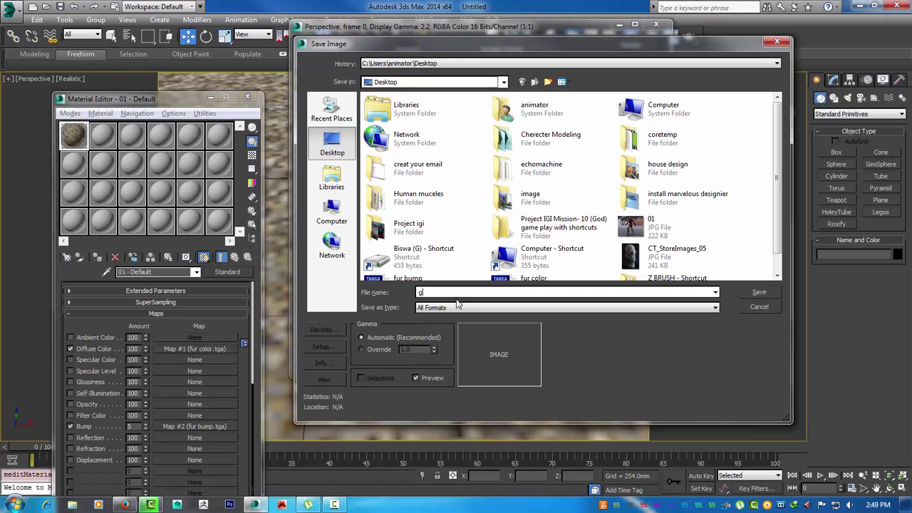
left_click(457, 306)
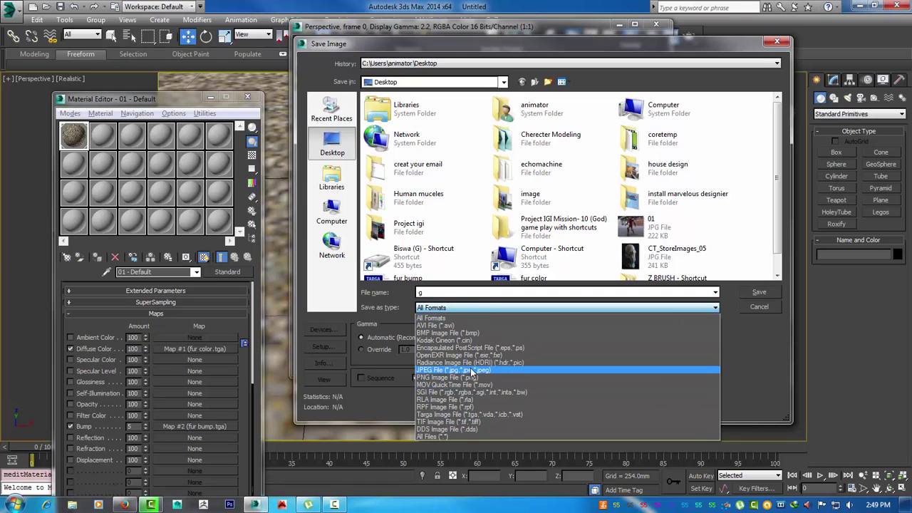
left_click(456, 370)
left_click(756, 293)
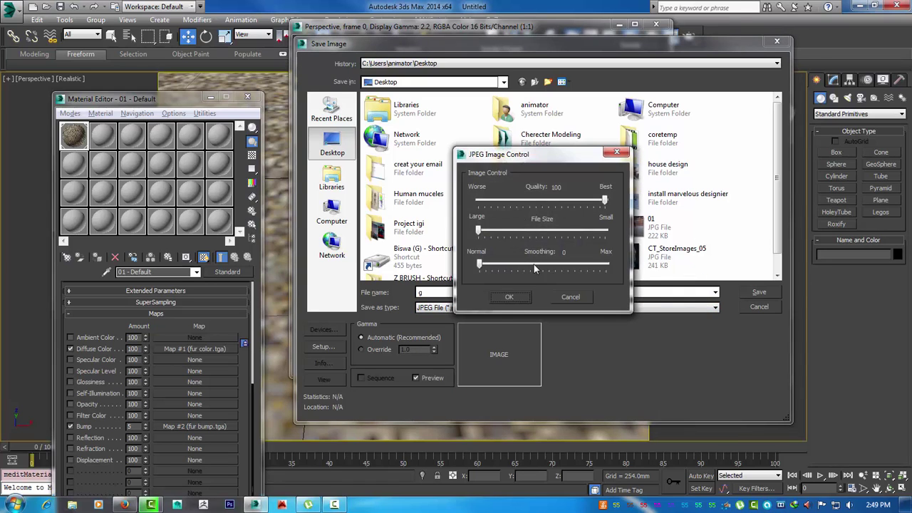
left_click(522, 302)
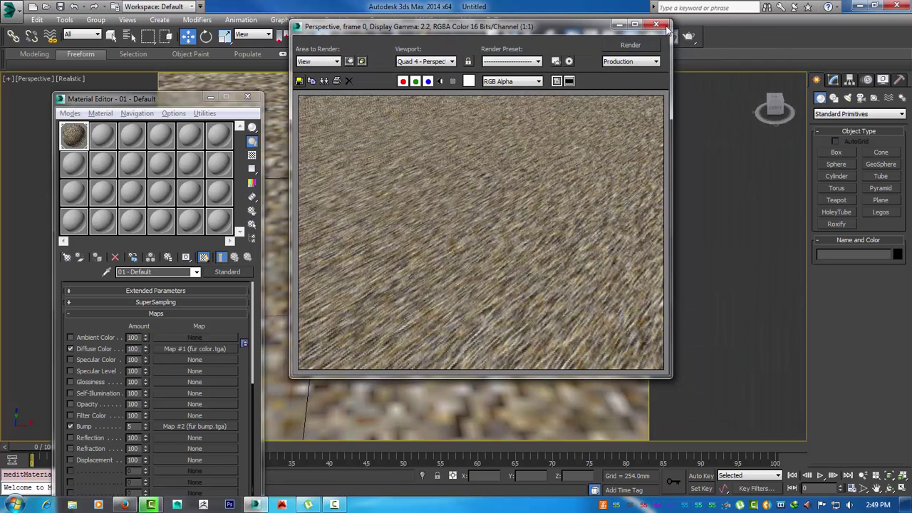
left_click(656, 25)
Step: Close the Material Editor and exit 3ds Max without saving the scene
key("m")
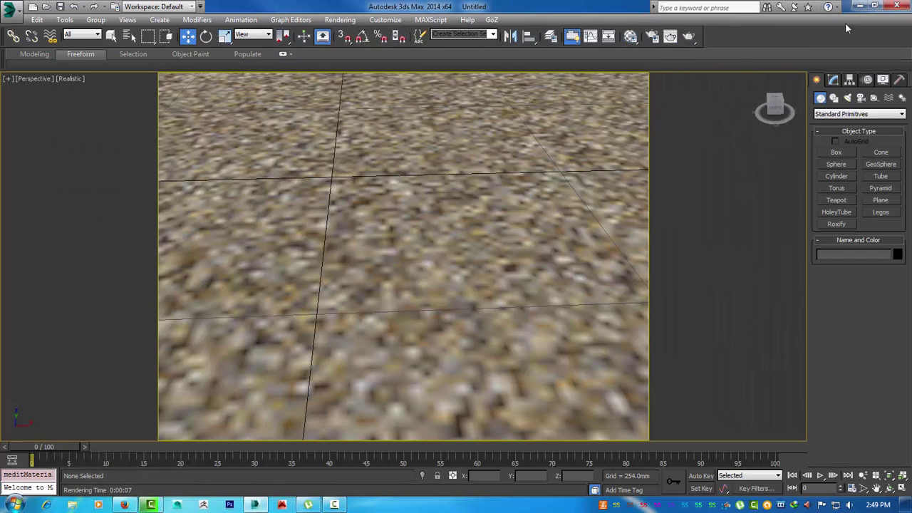
left_click(896, 6)
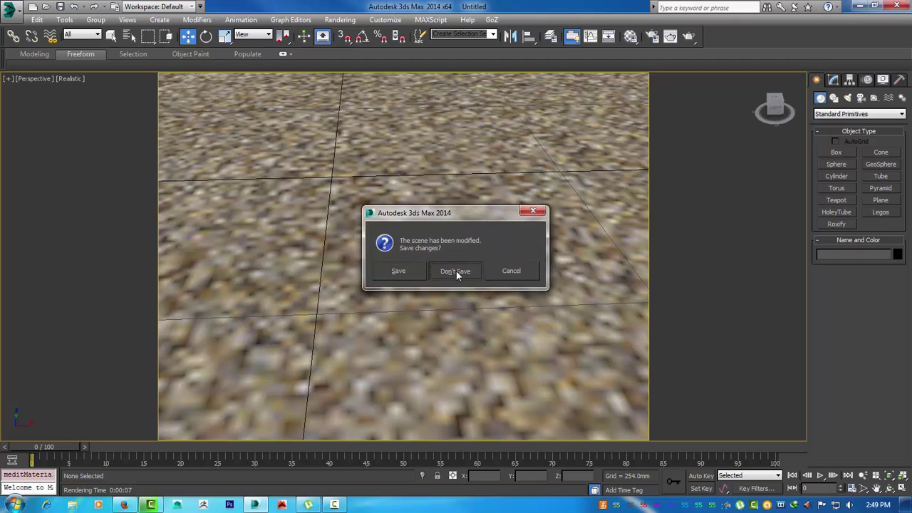
left_click(456, 271)
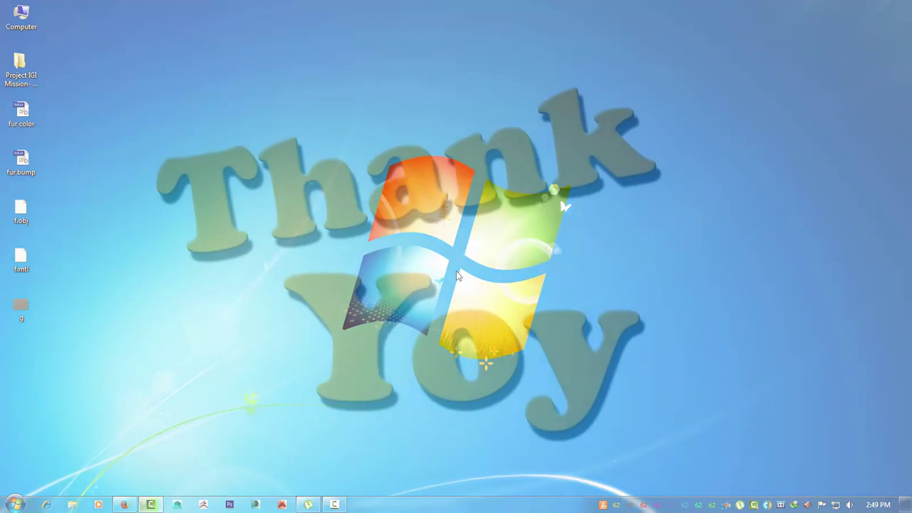